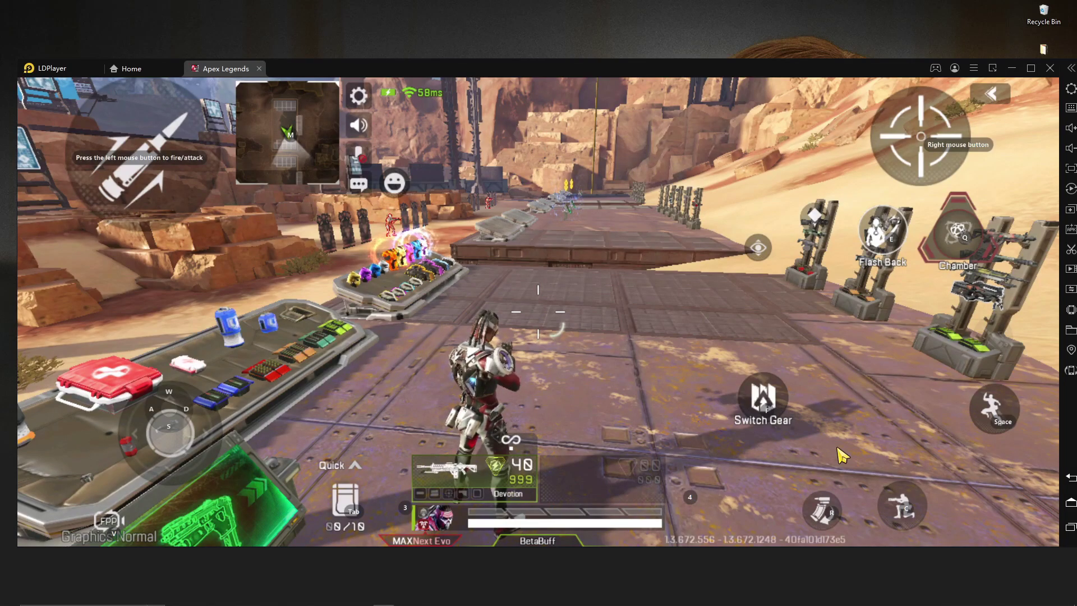
Step: Take control of the character and run across the Firing Range toward the target dummies
left_click(591, 274)
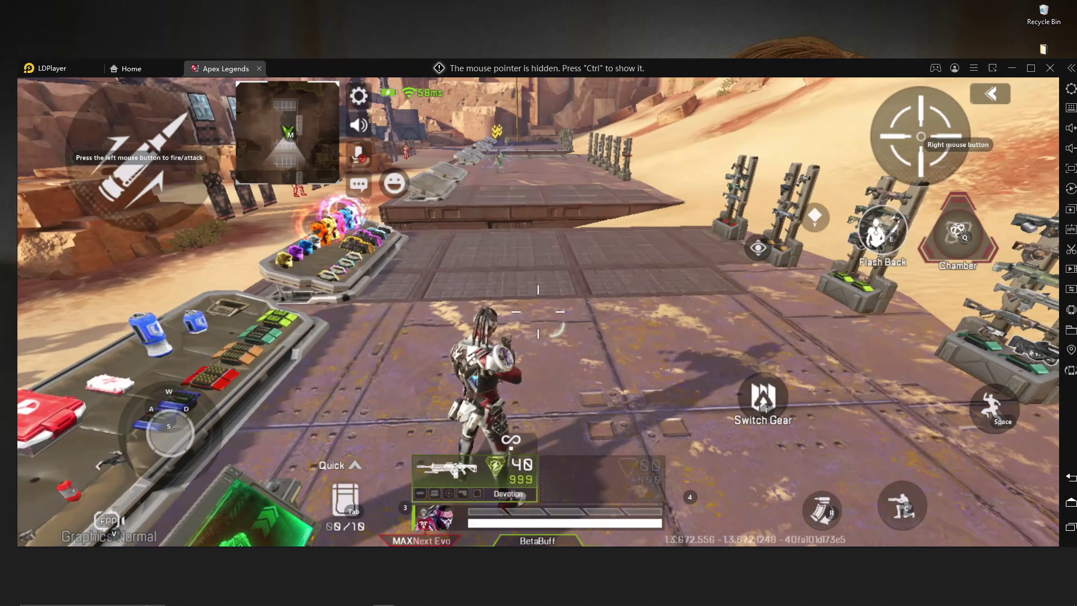
key("d")
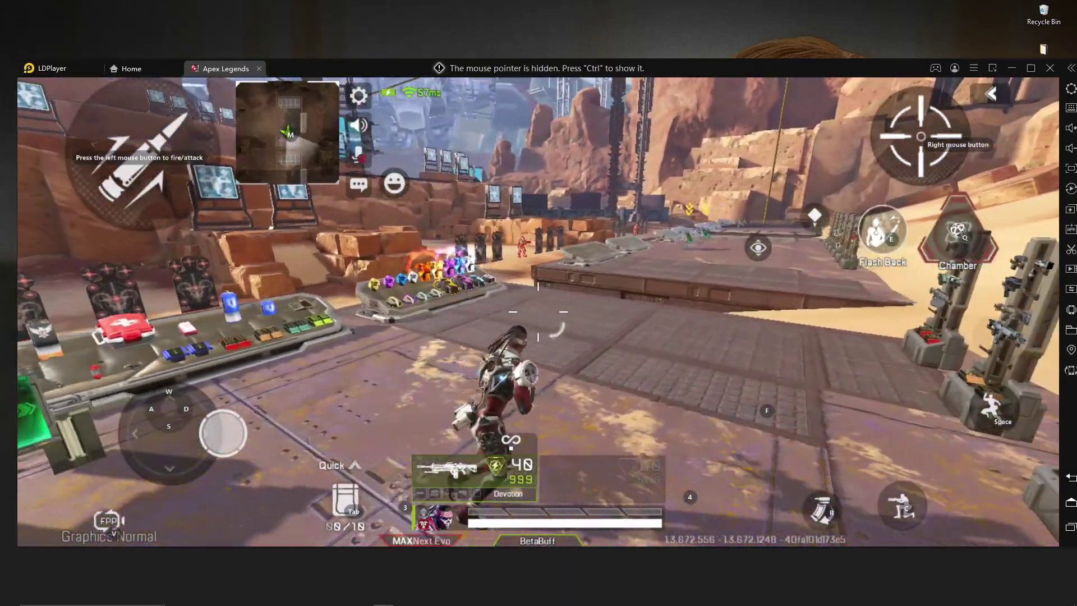
key("w")
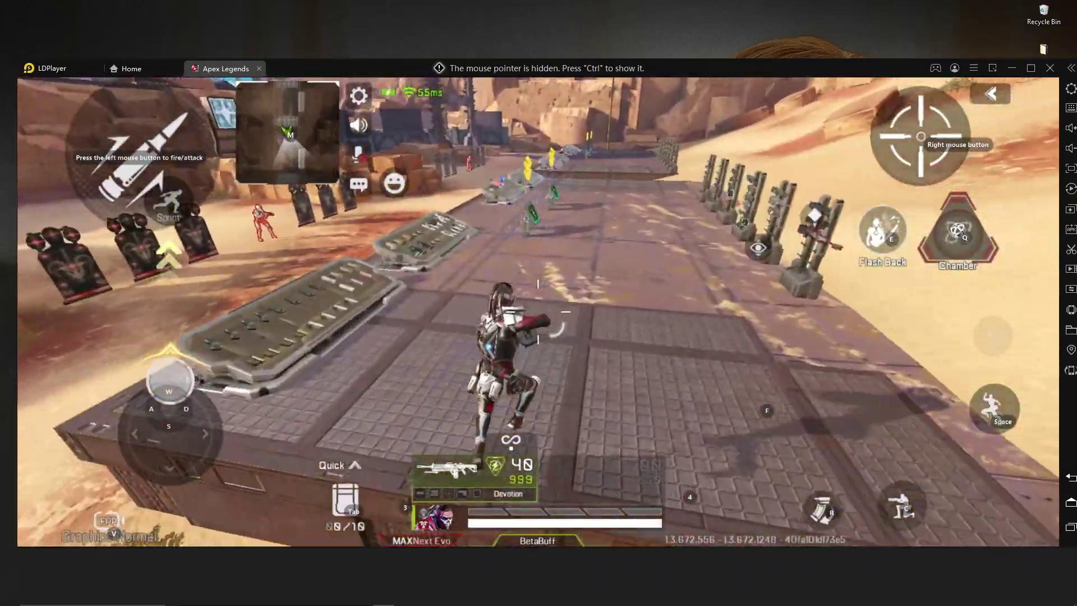
key("d")
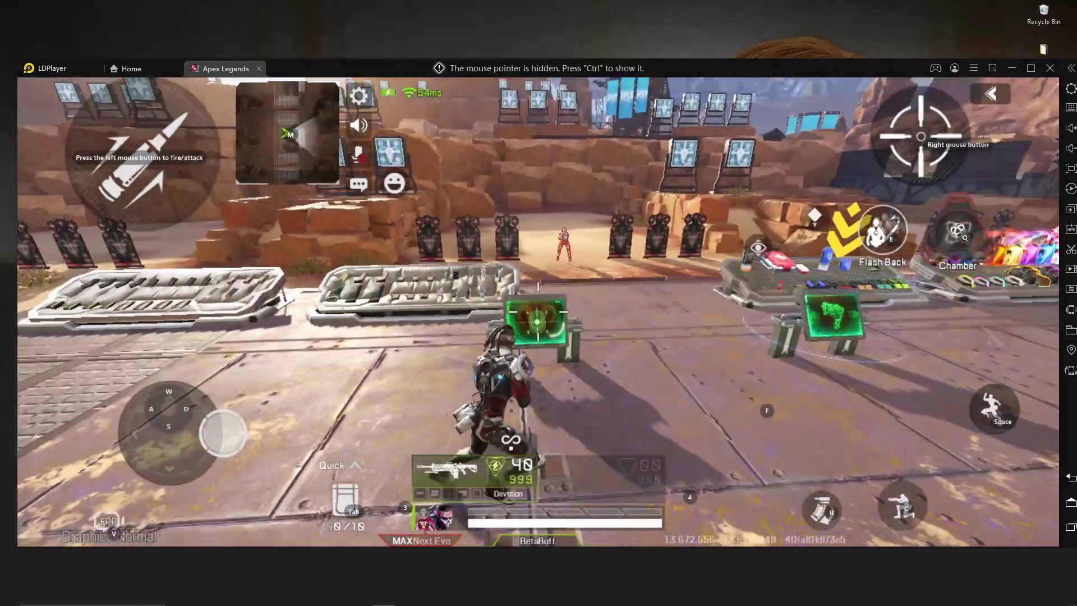
key("w")
key("w")
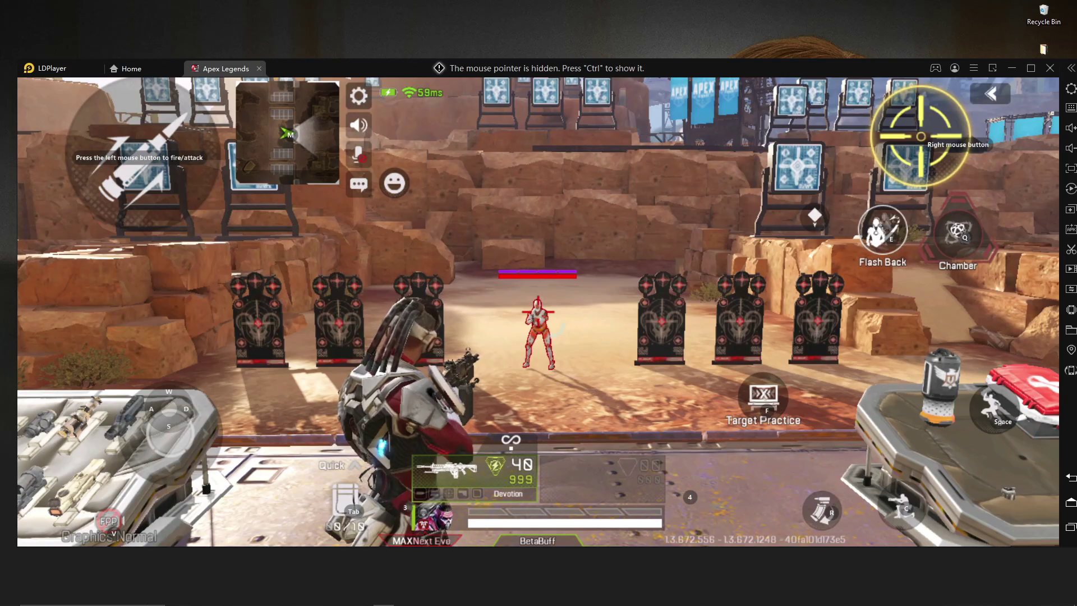
key("w")
key("d")
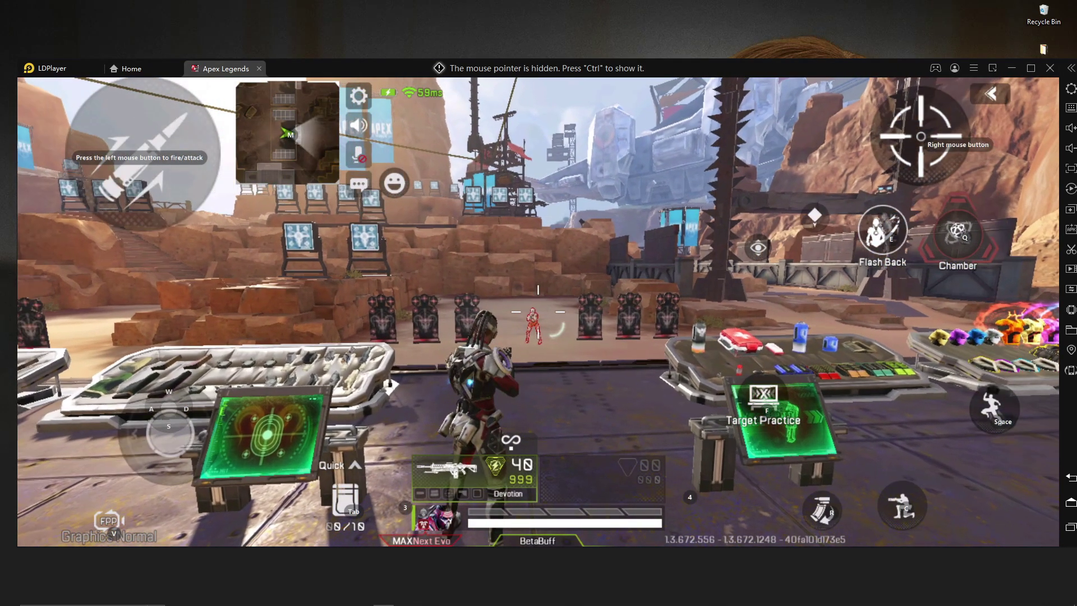
Step: Shoot the red target dummy, then release the pointer and exit to the Android home screen
left_click(538, 311)
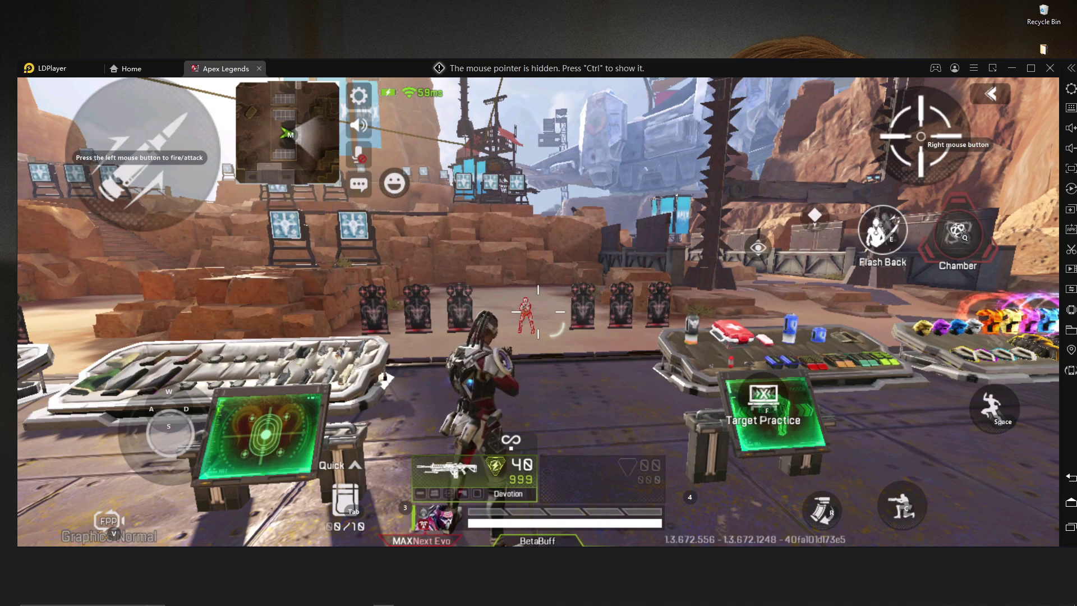
key("w")
left_click(538, 311)
mouse_move(561, 311)
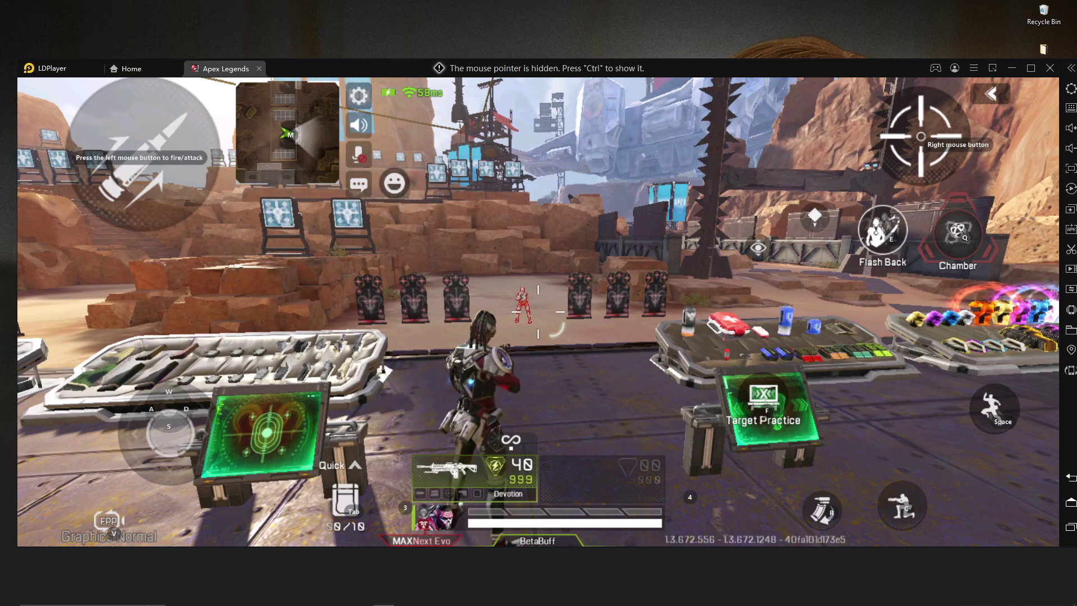
key("ctrl")
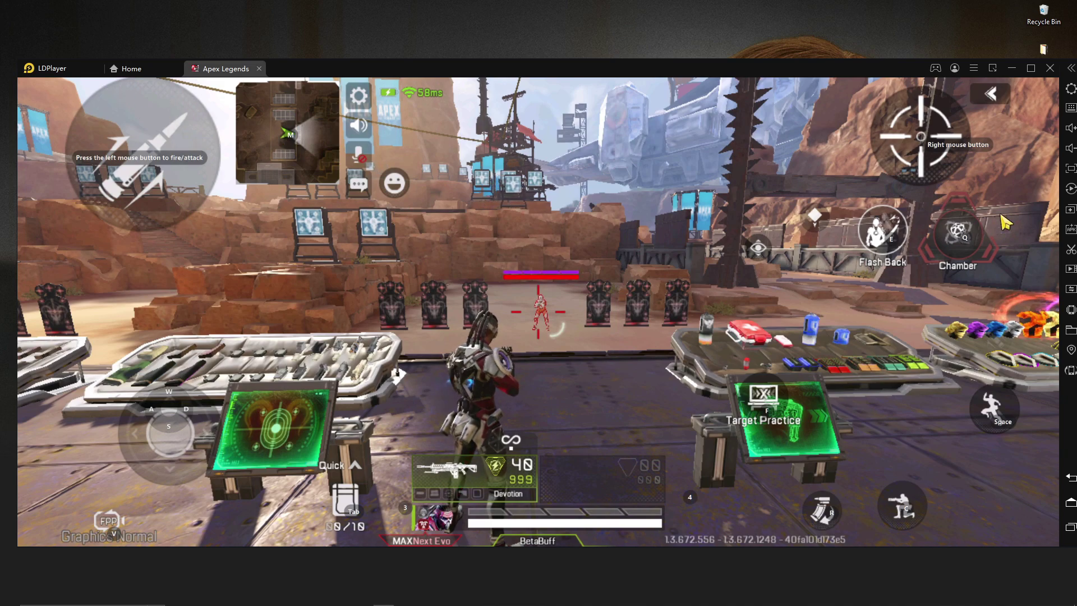
left_click(1071, 502)
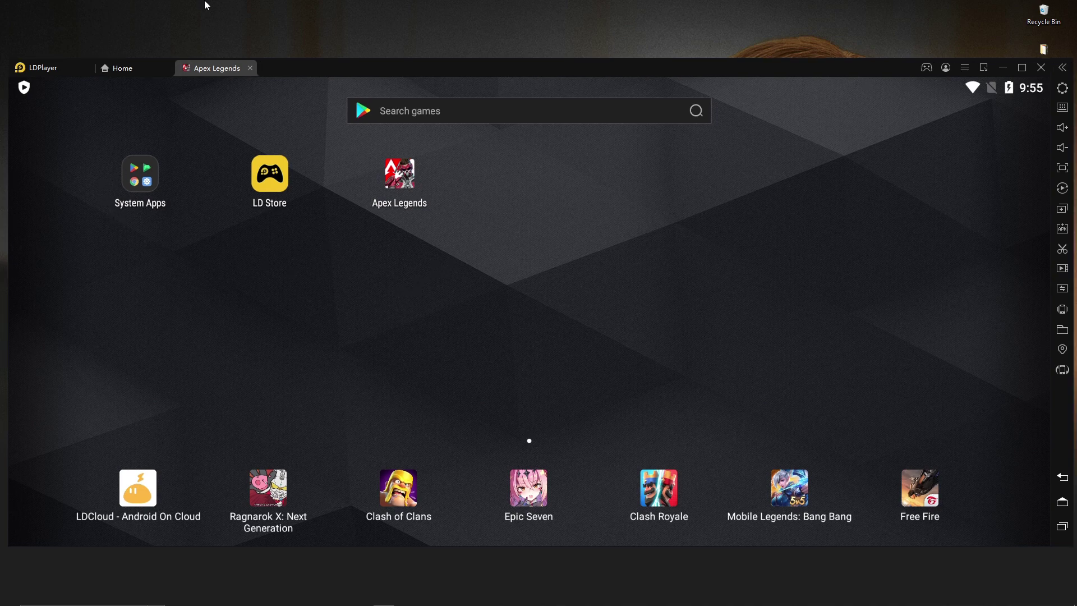
Step: Open the PC shared folder and select the Apex Legends apk and com.ea.gp.apexlegendsmobilefps folder before closing Explorer
left_click(1064, 332)
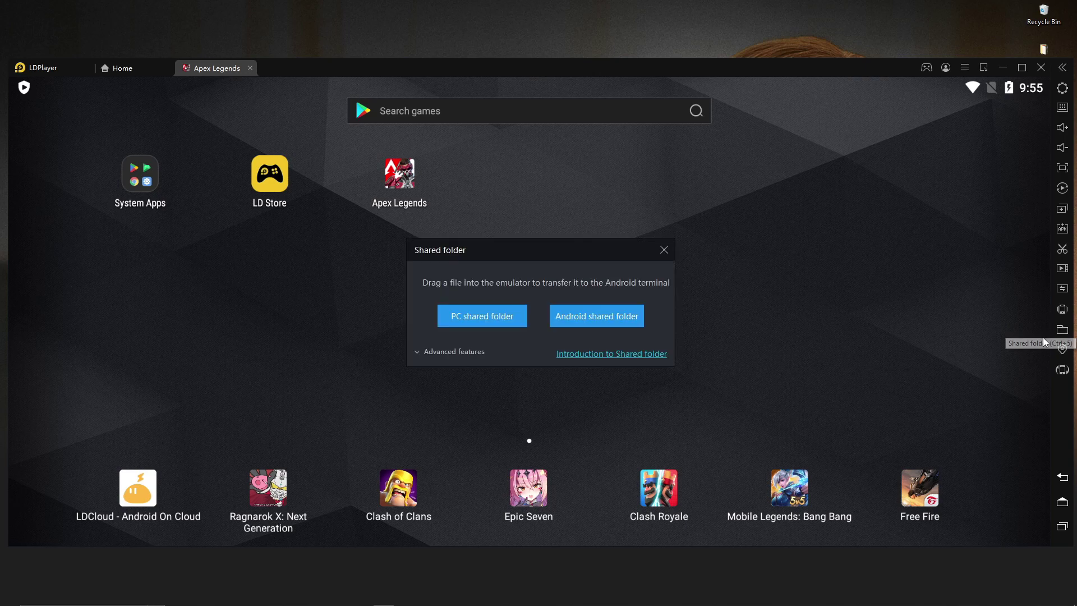
left_click(482, 315)
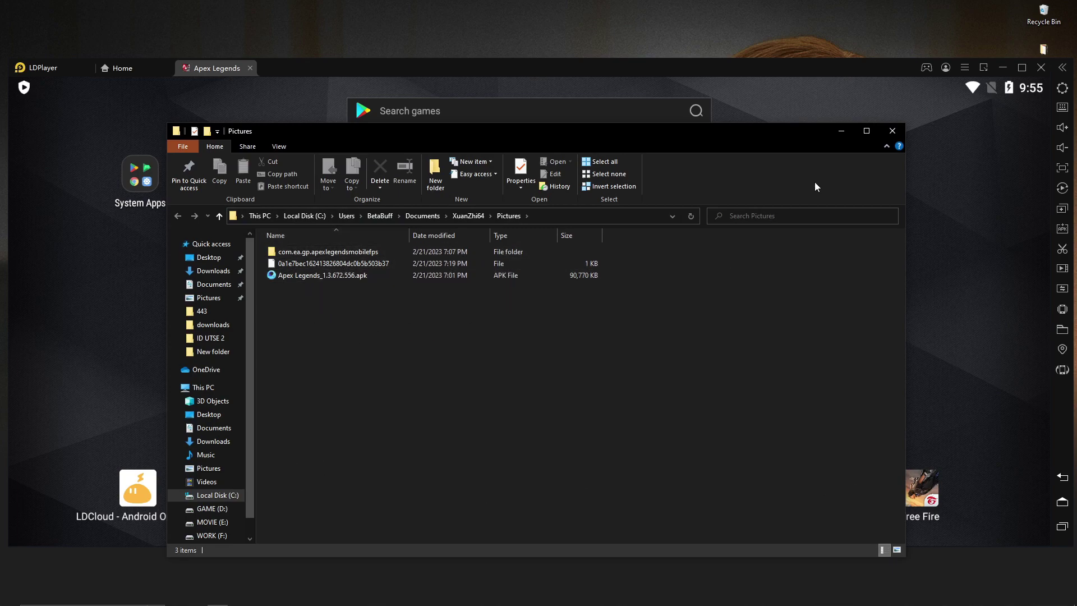
left_click(330, 276)
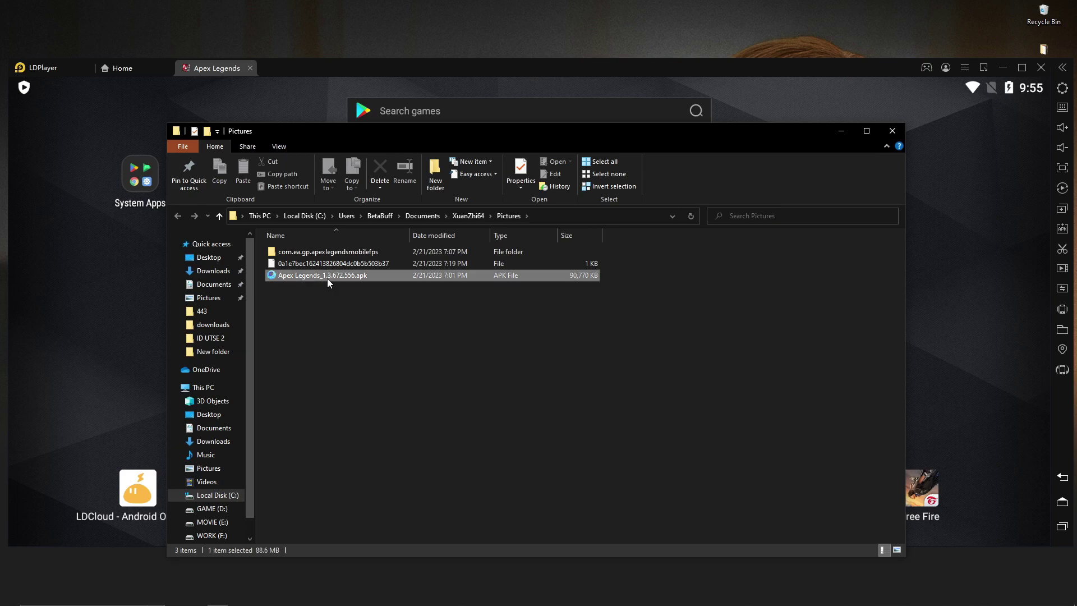
left_click(326, 251, "ctrl")
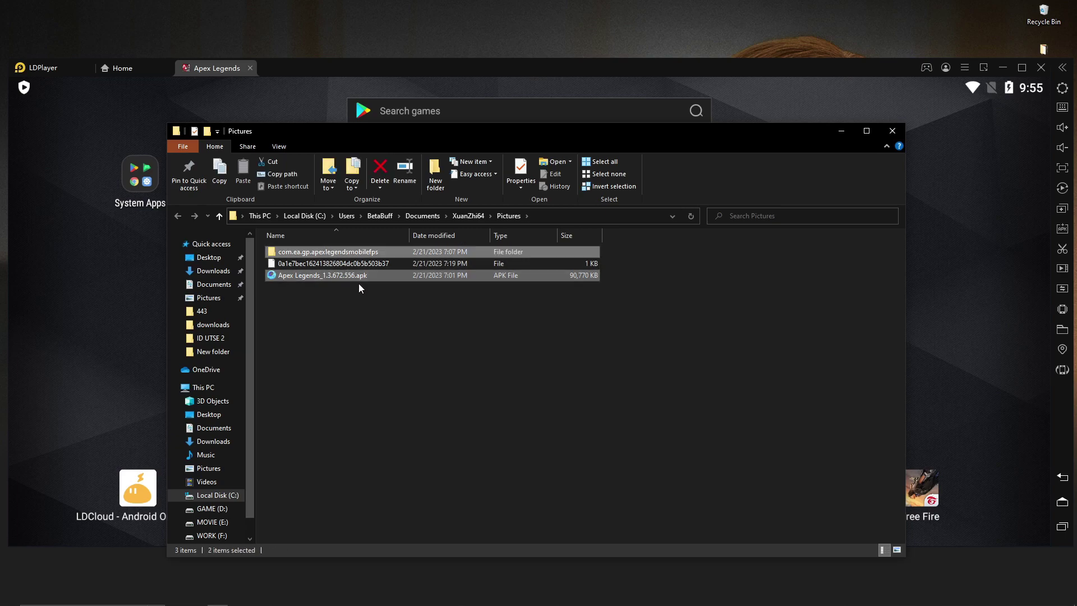
left_click(892, 132)
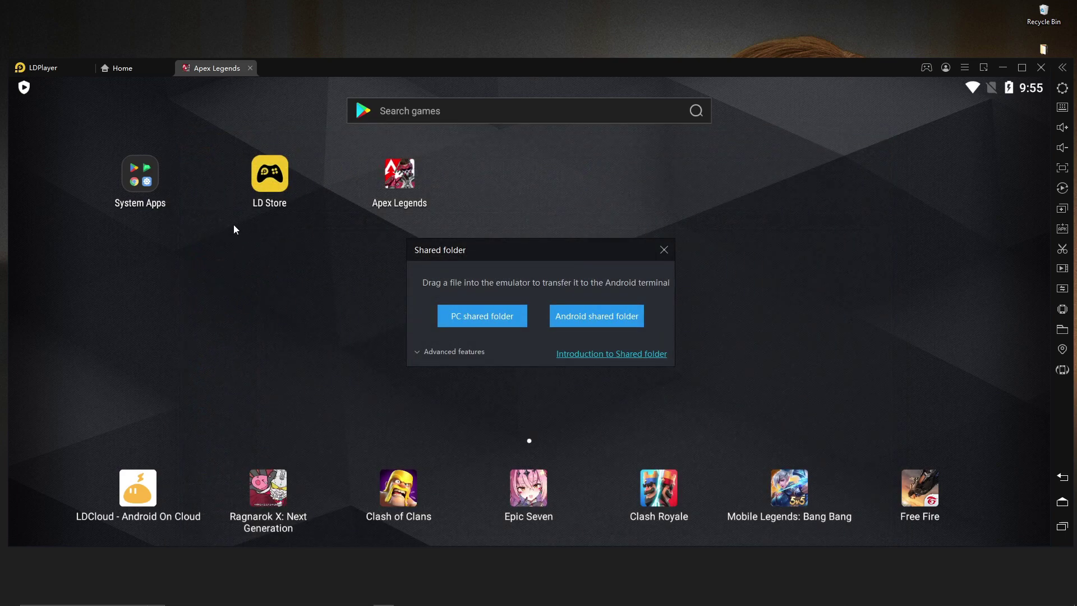
Step: Dismiss the Shared folder dialog and open File Manager from System Apps at the Pictures folder
left_click(664, 250)
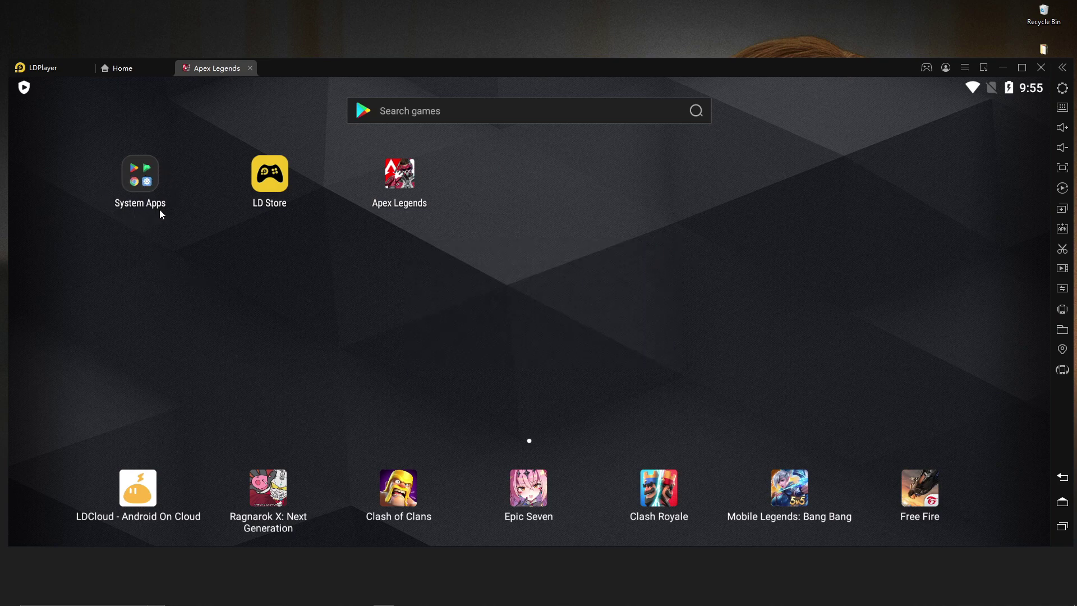
left_click(136, 180)
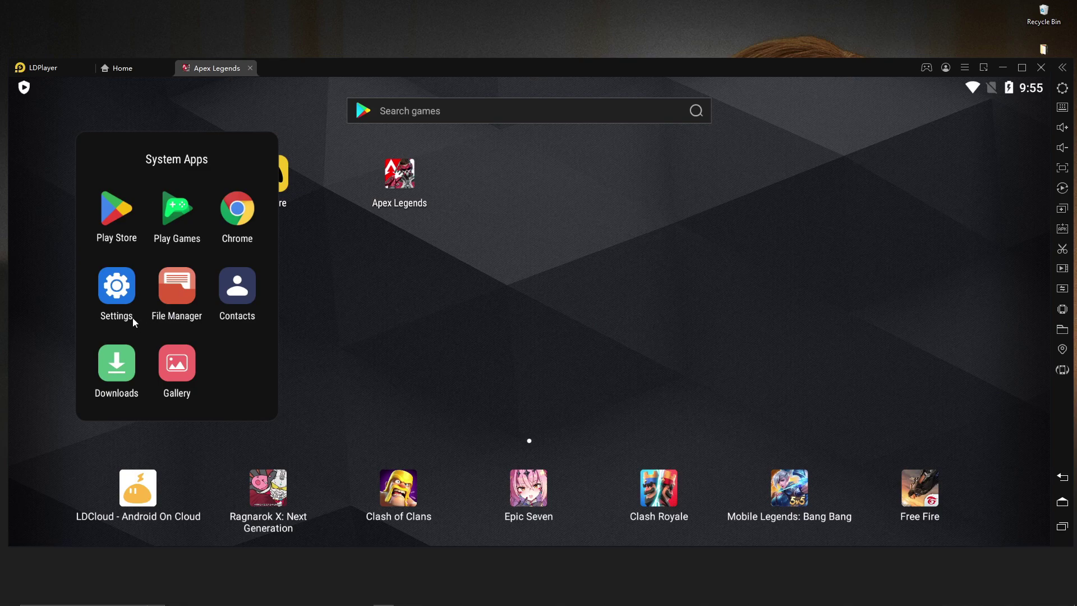
left_click(177, 286)
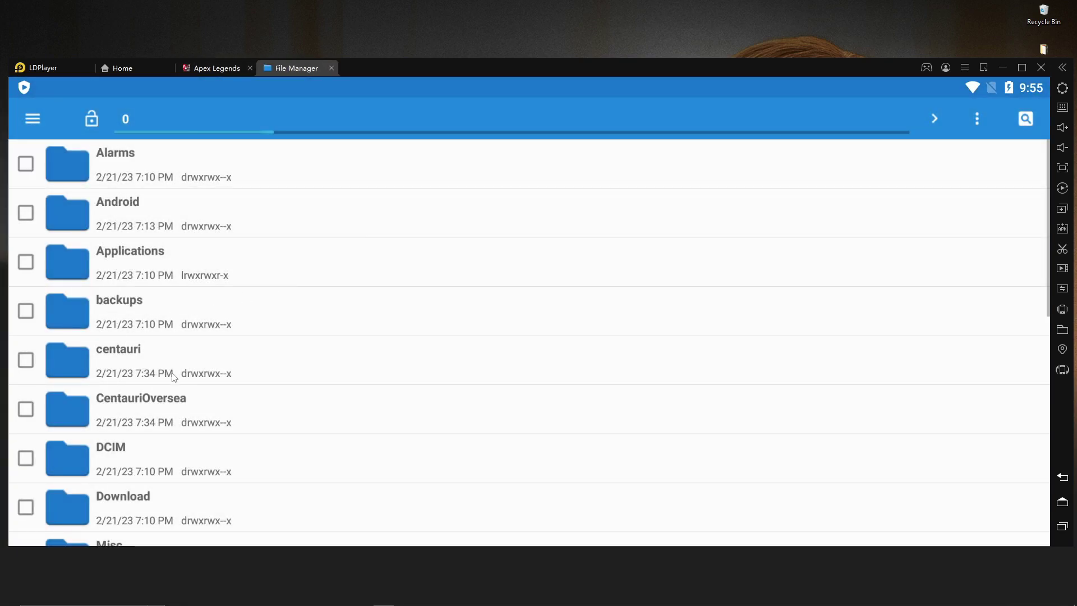
scroll(174, 377, "down", 5)
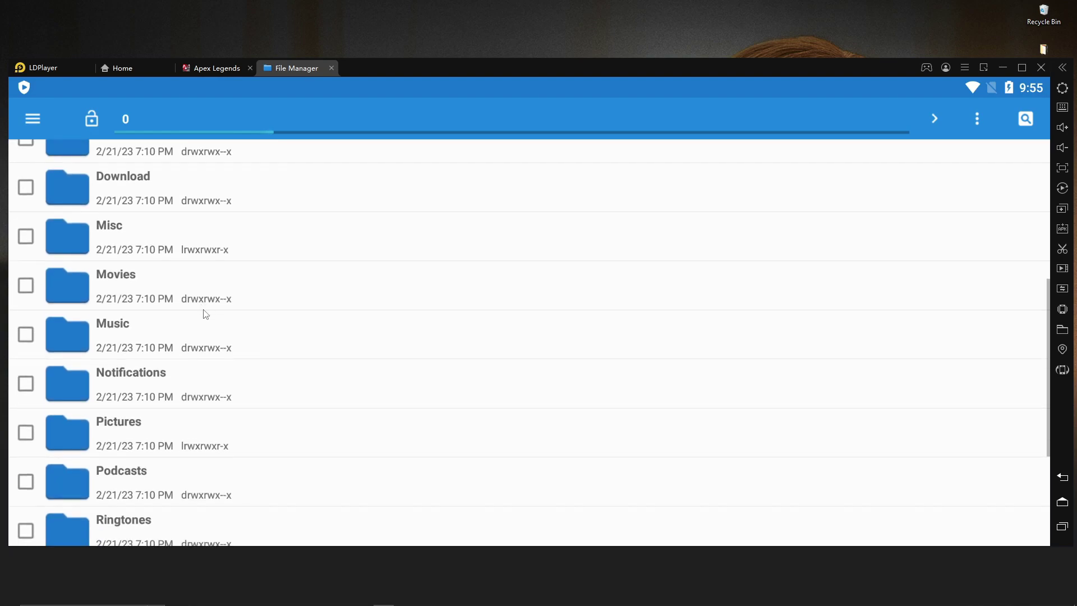
scroll(206, 314, "up", 3)
scroll(217, 425, "down", 5)
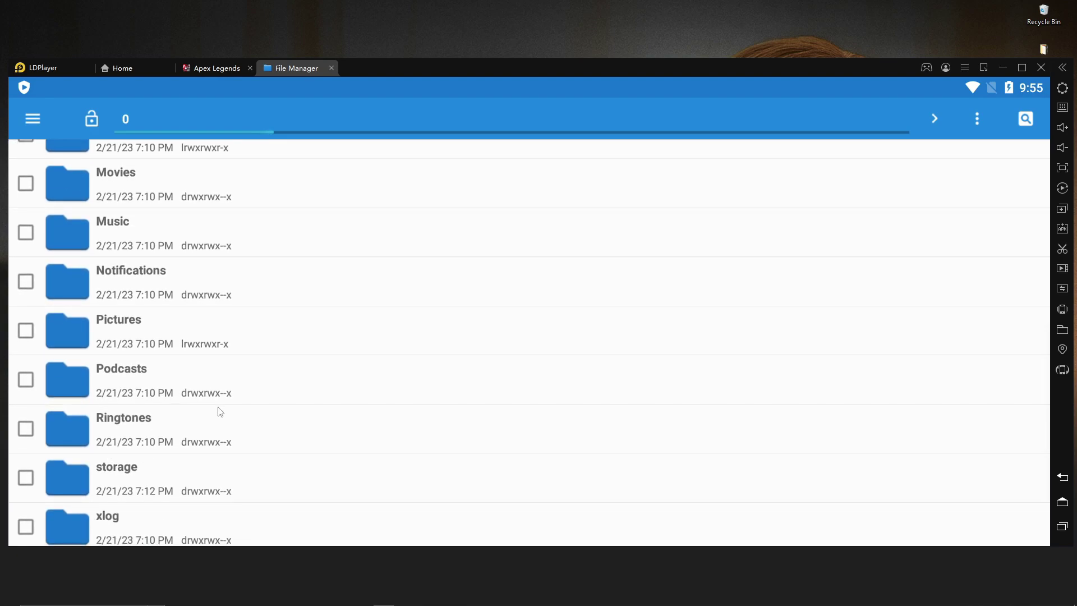
left_click(184, 324)
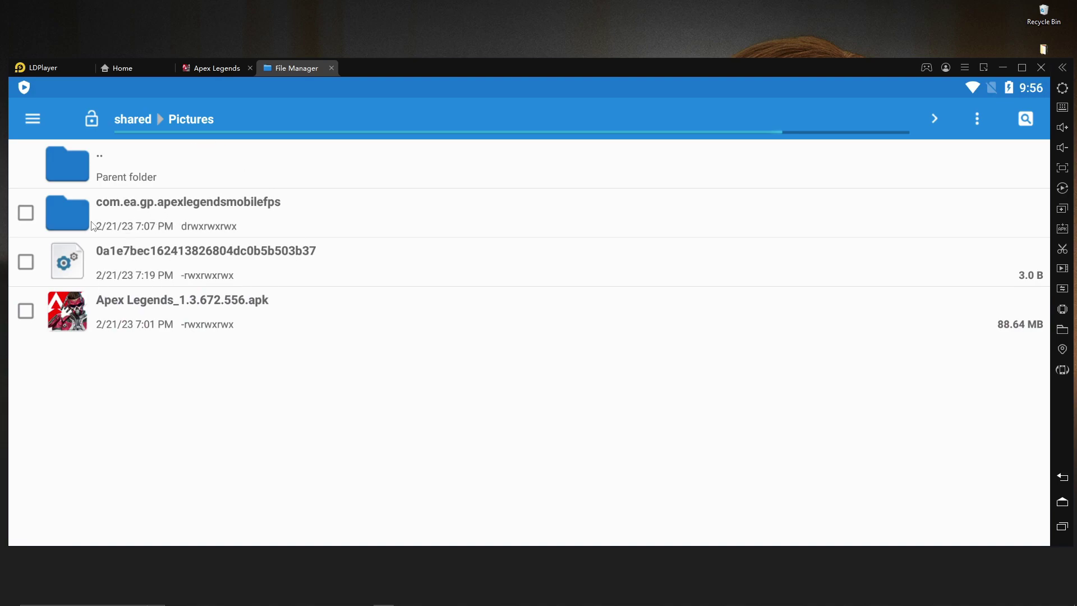
left_click(122, 214)
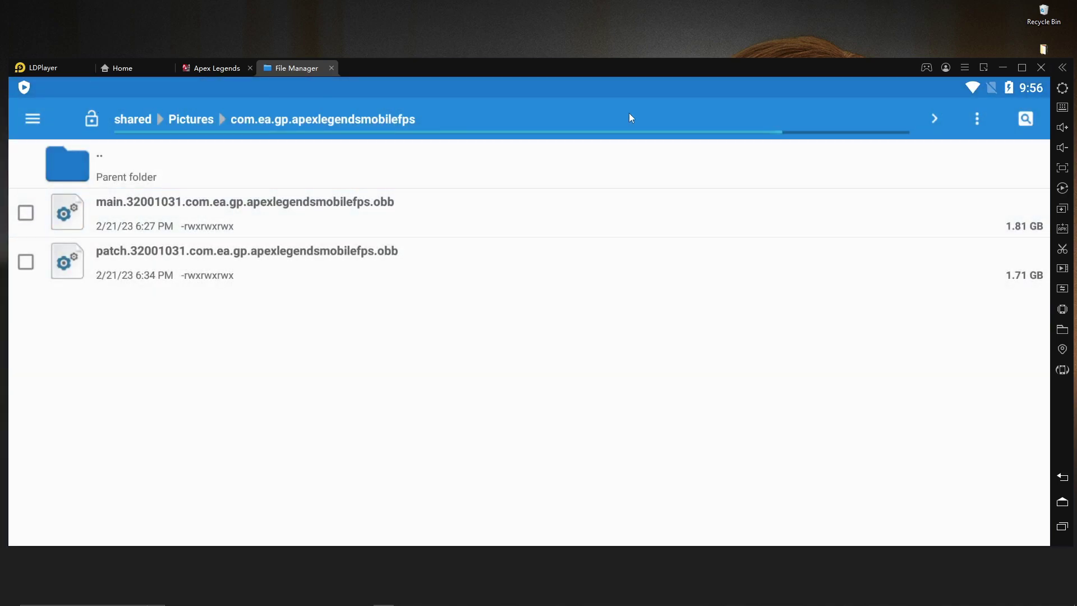
left_click(1062, 481)
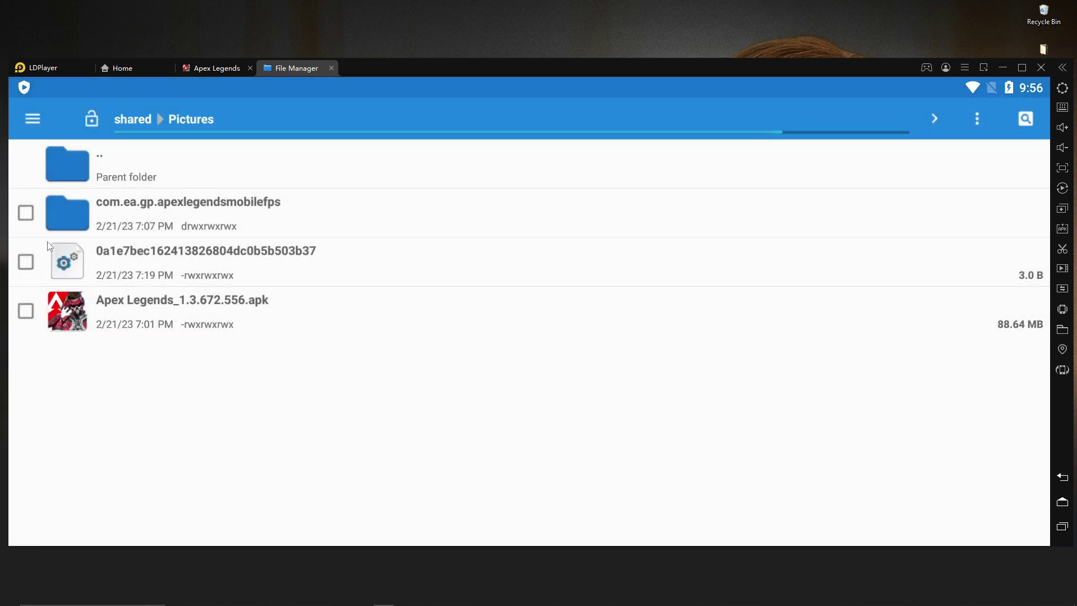
left_click(26, 219)
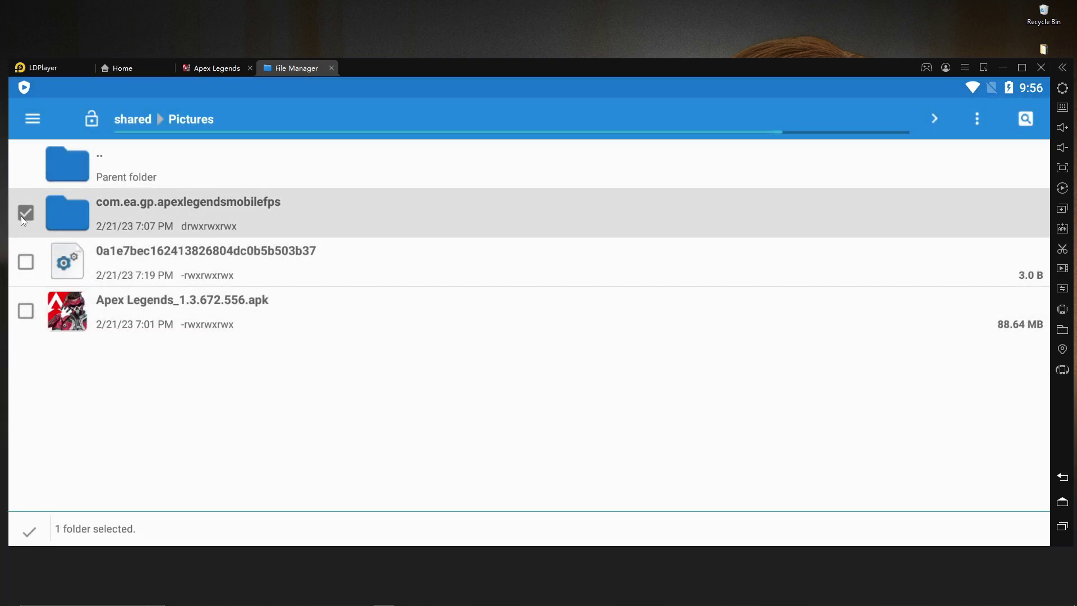
left_click(22, 216)
left_click(25, 312)
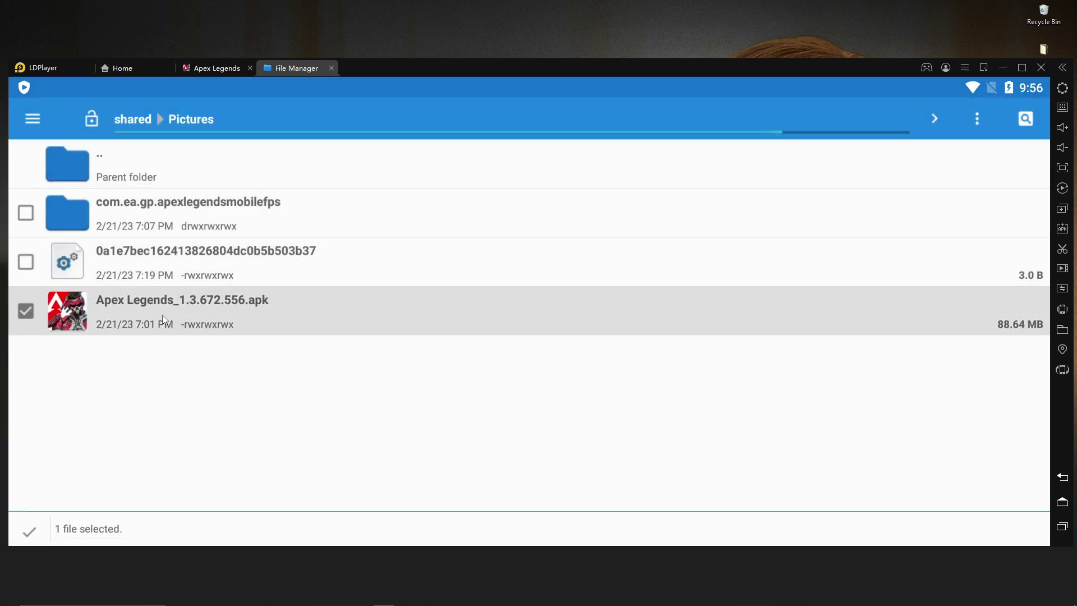
left_click(35, 318)
left_click(280, 331)
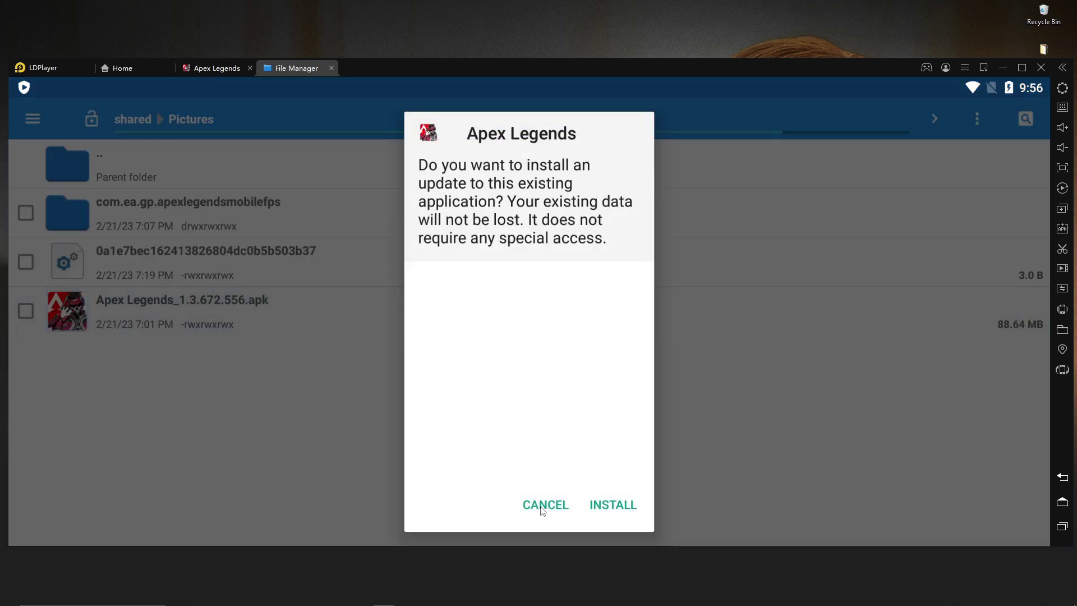
left_click(542, 507)
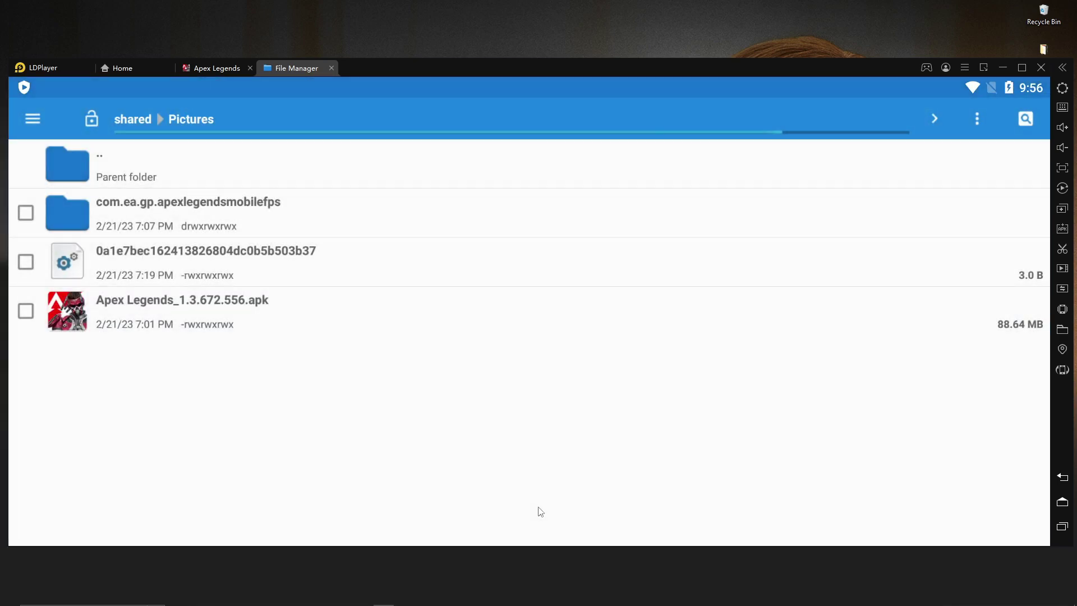
Step: Mark the com.ea.gp.apexlegendsmobilefps folder and navigate to the internal shared storage
left_click(26, 213)
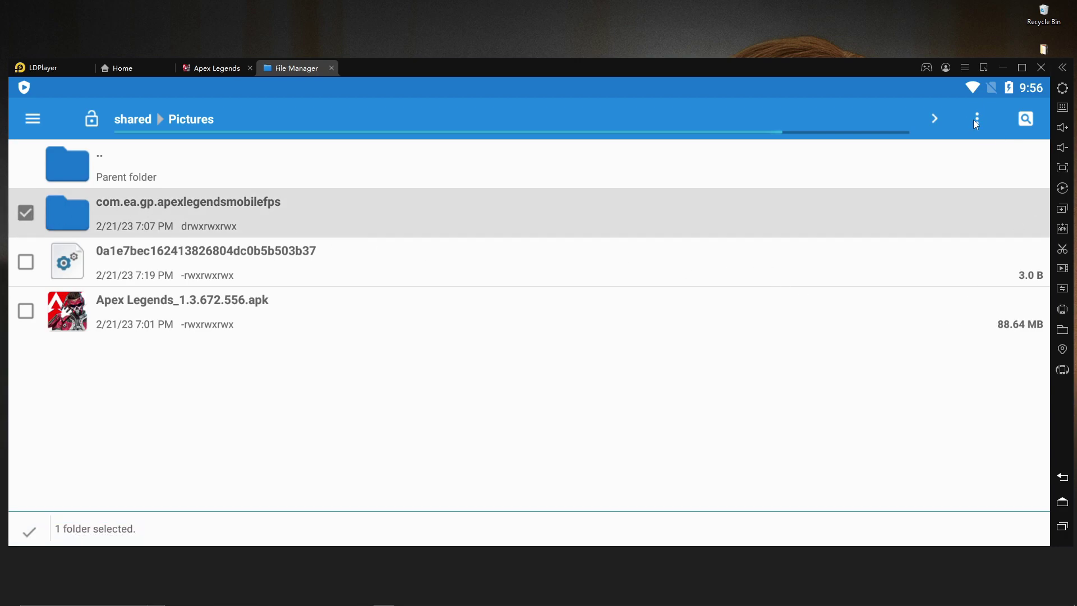
left_click(32, 118)
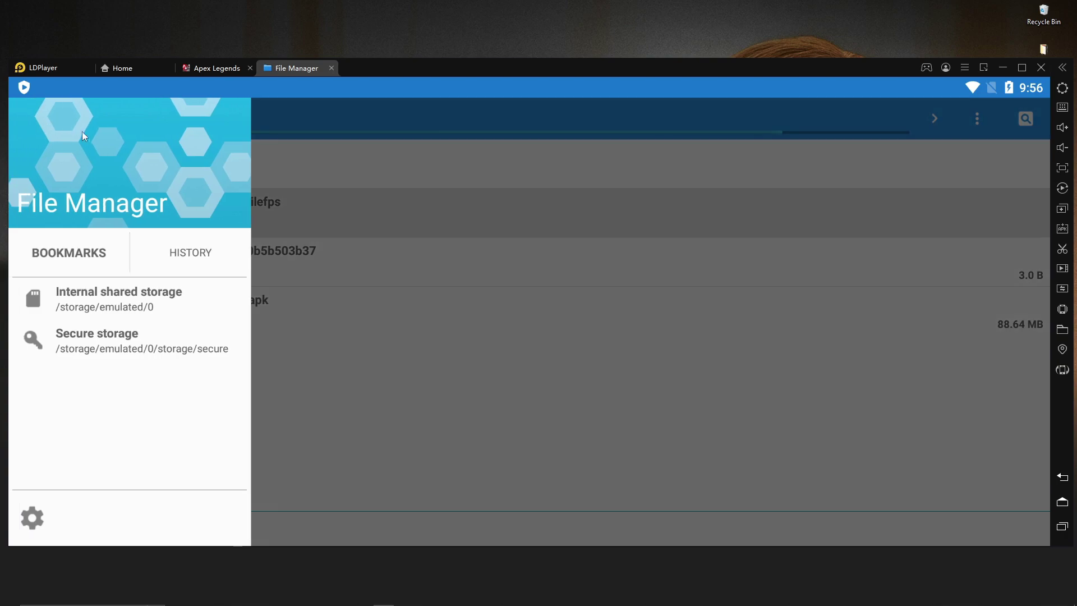
left_click(284, 112)
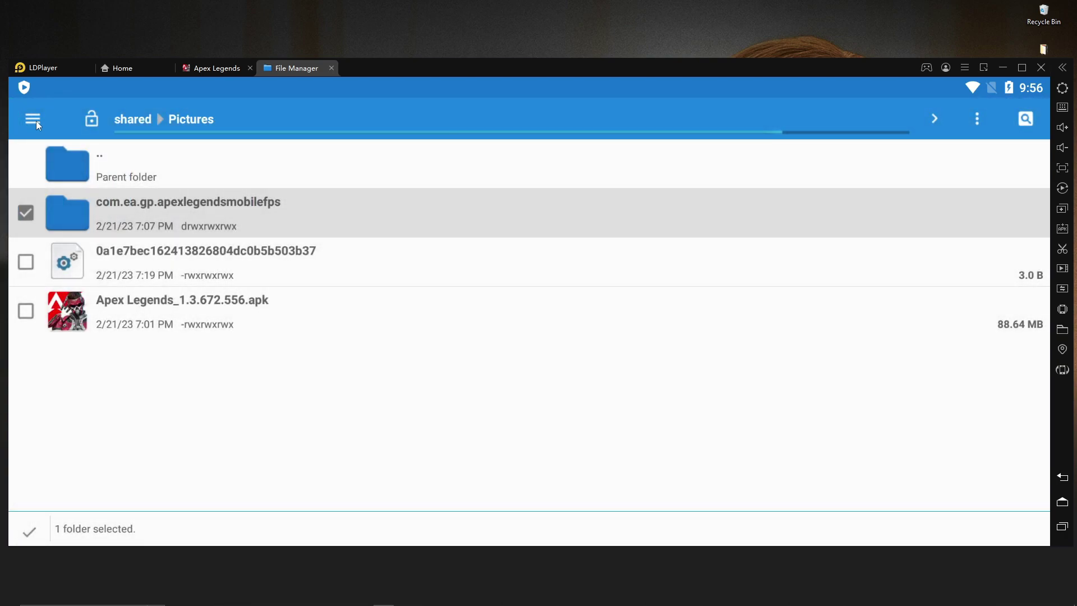
left_click(36, 120)
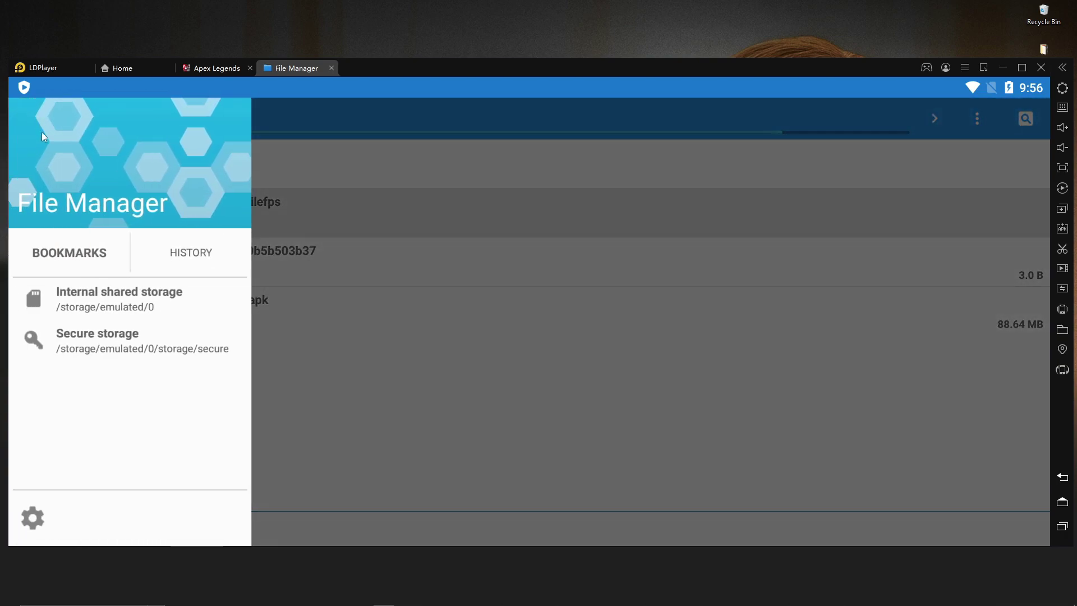
left_click(147, 303)
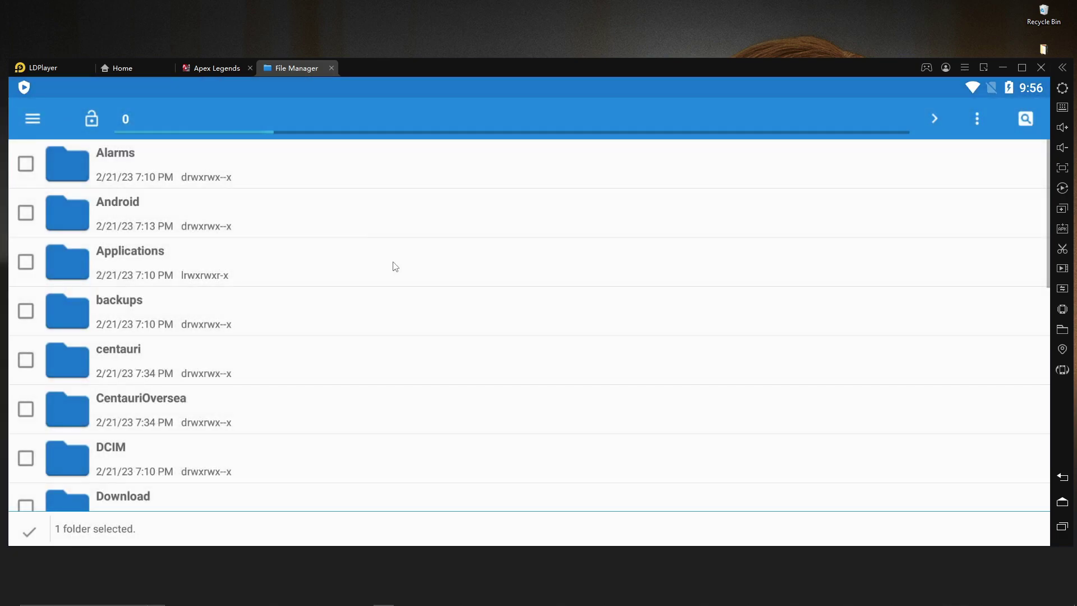
Step: Open the Android folder and start a New folder from the Actions menu
double_click(174, 228)
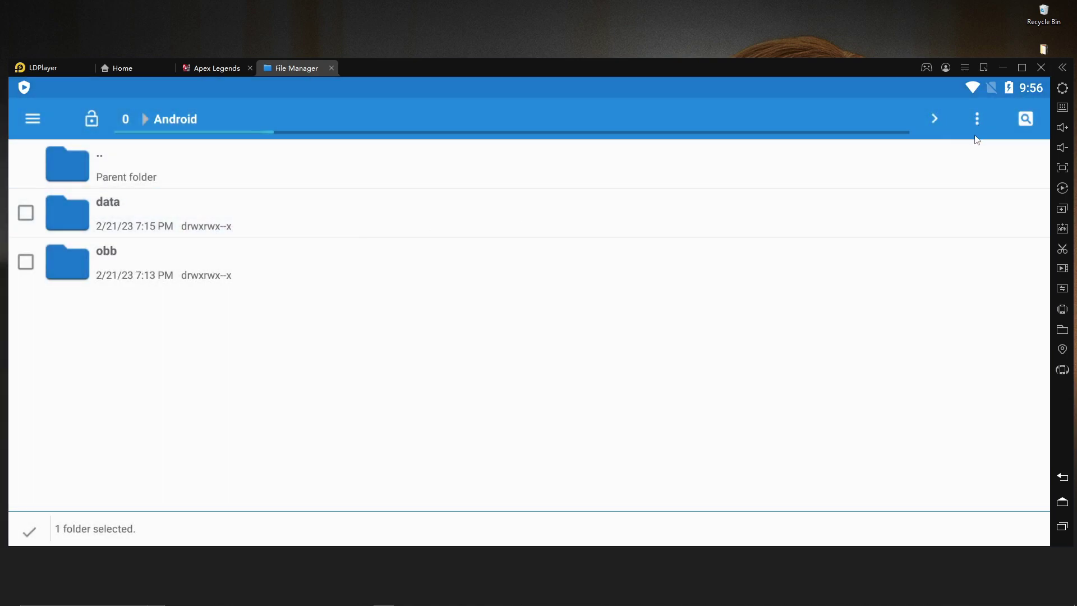
left_click(979, 116)
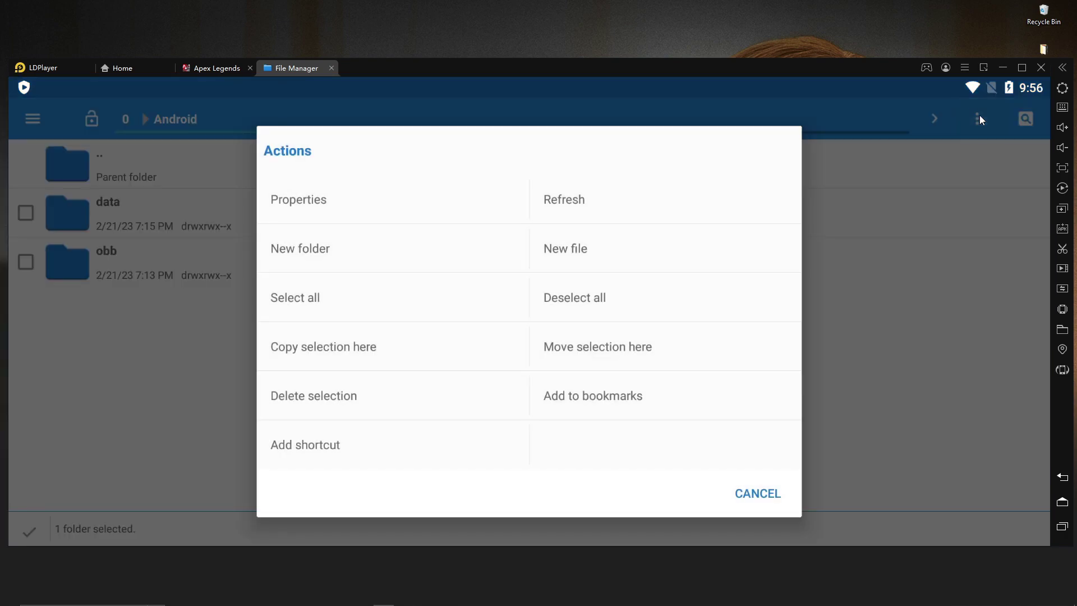
left_click(327, 259)
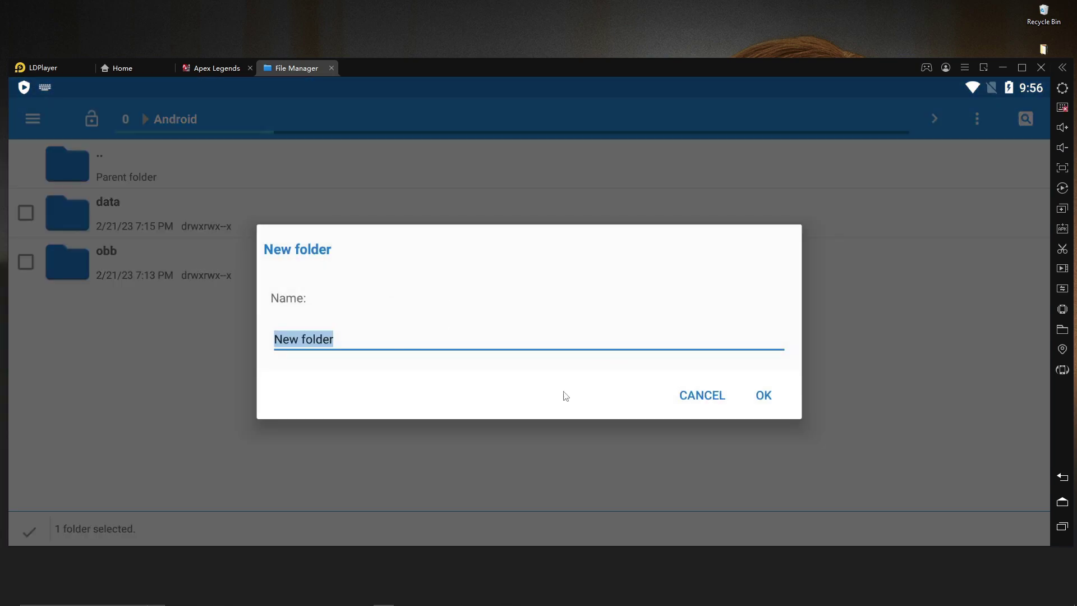
Step: Cancel the new folder and open the obb folder, dismissing the Actions menu
left_click(708, 399)
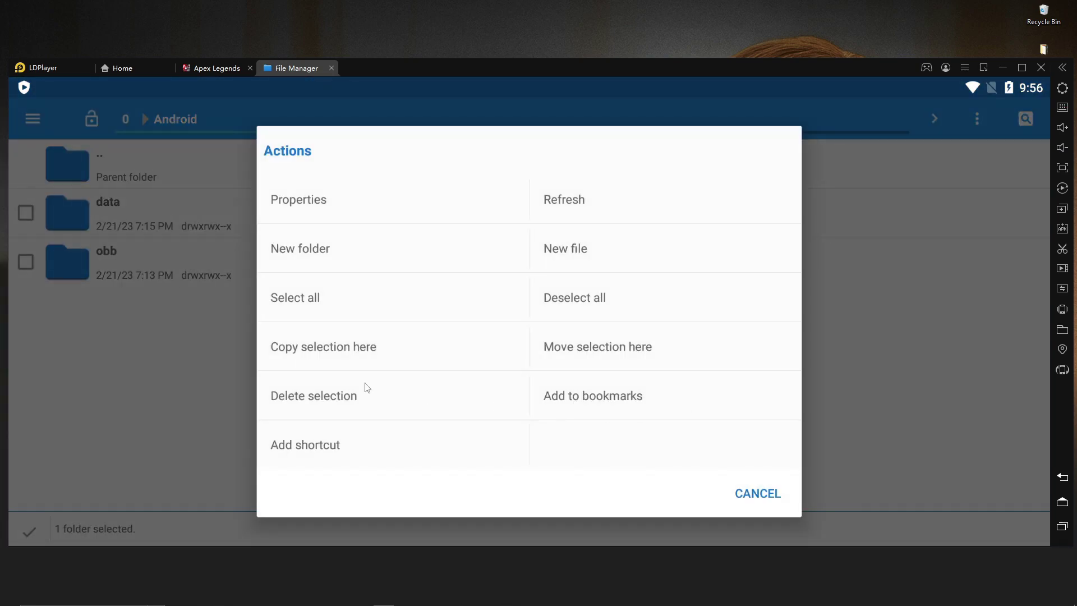
left_click(763, 493)
left_click(106, 251)
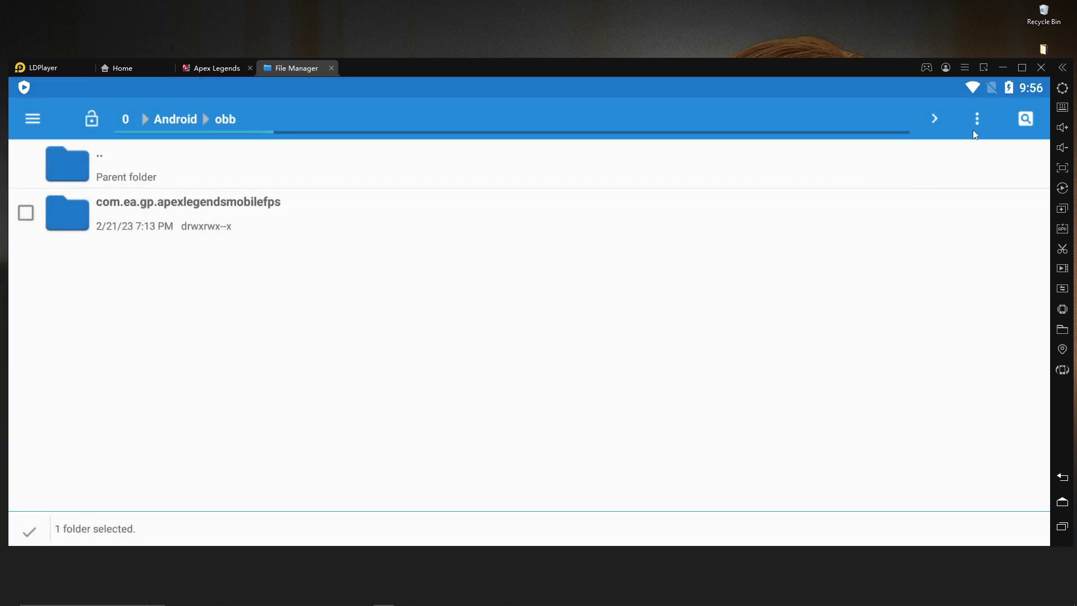
left_click(977, 119)
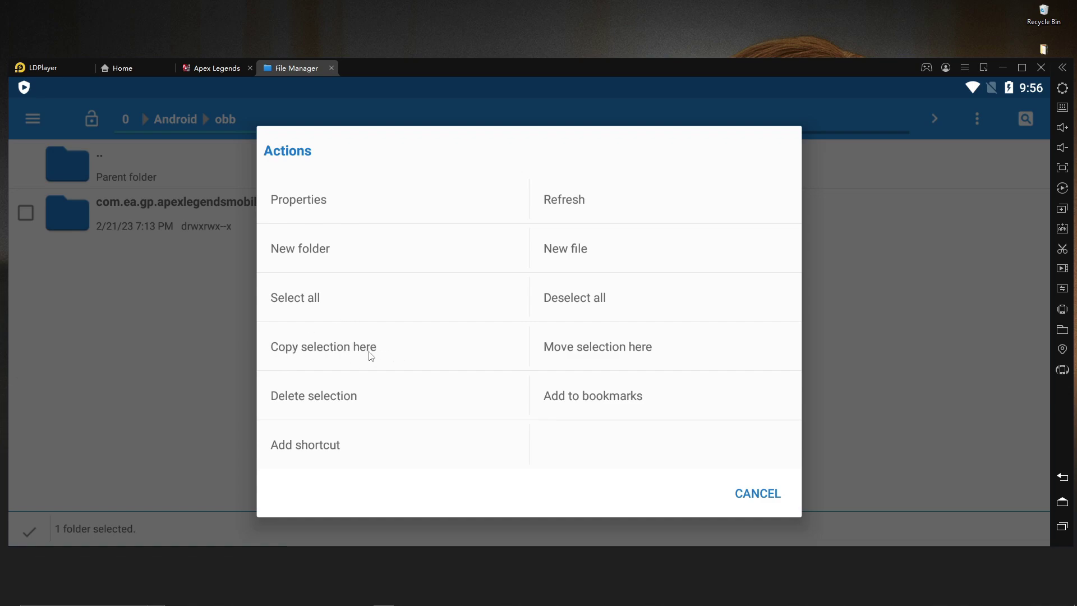
left_click(758, 494)
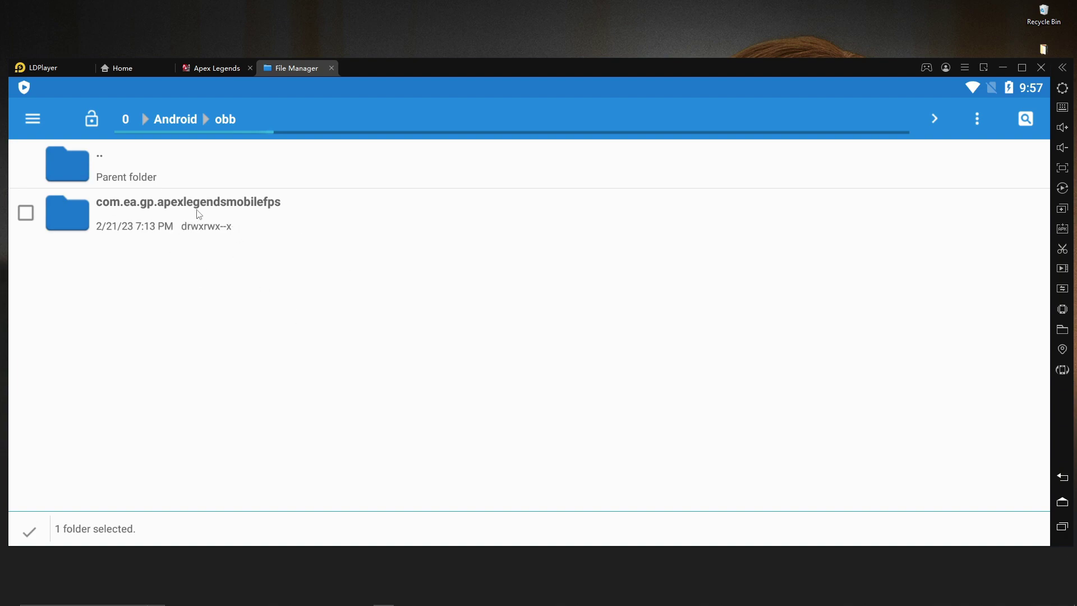
Step: Close the File Manager tab and the Apex Legends tab
left_click(331, 67)
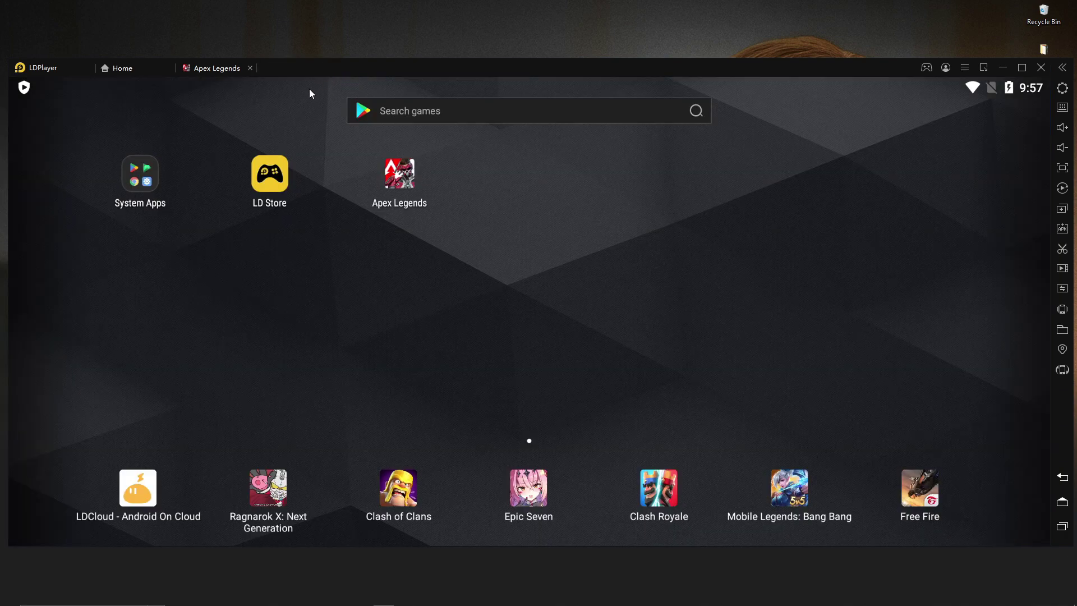
left_click(236, 68)
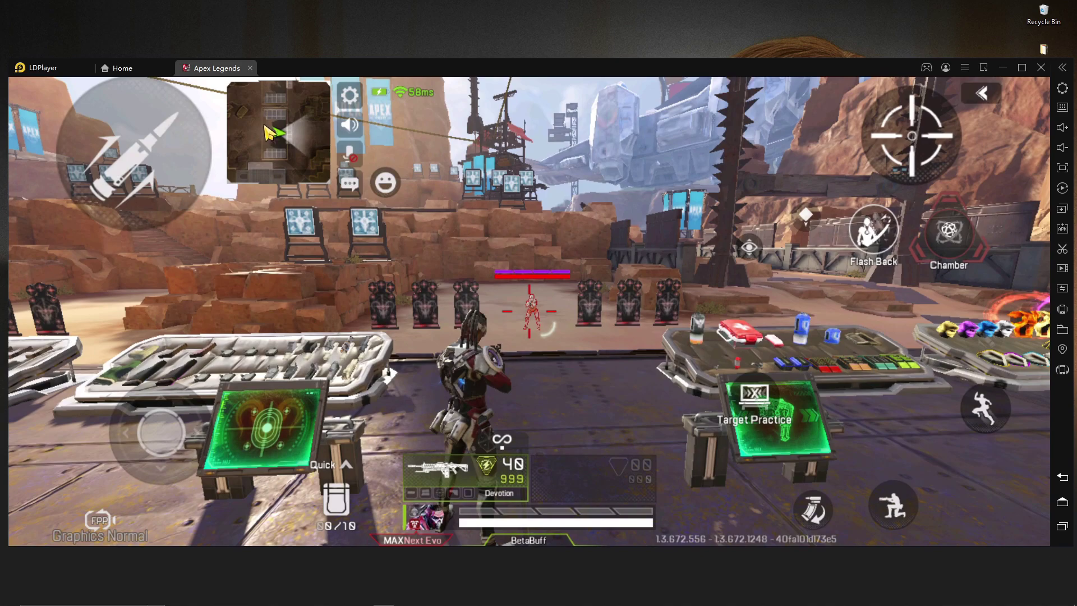
left_click(250, 67)
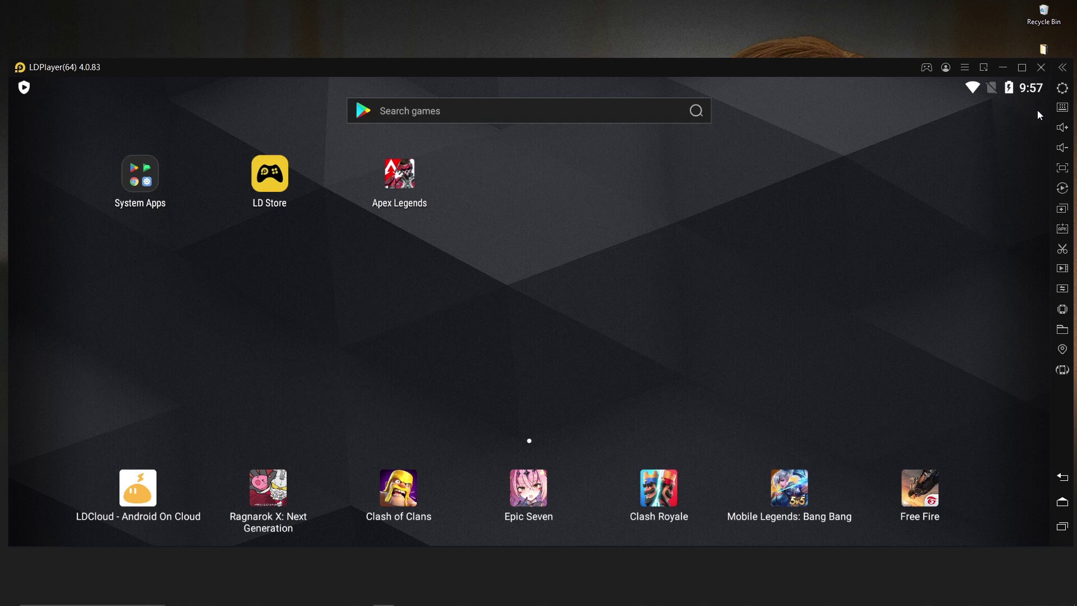
Step: In Settings > Model, choose the ROG Phone II preset (asus, ASUS_Z01QD)
left_click(1062, 88)
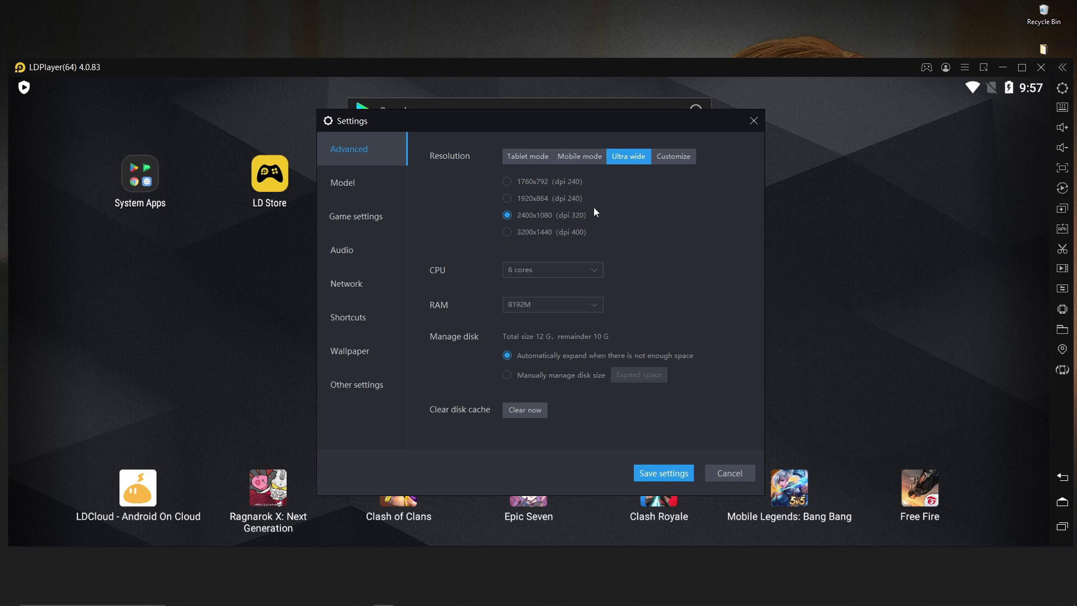
left_click(346, 191)
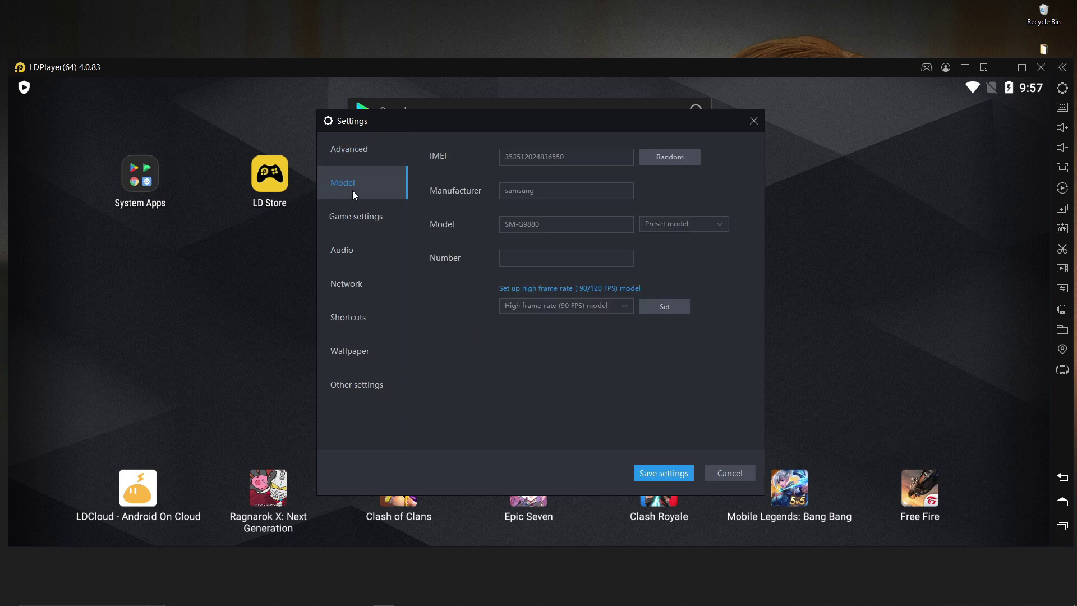
left_click(698, 225)
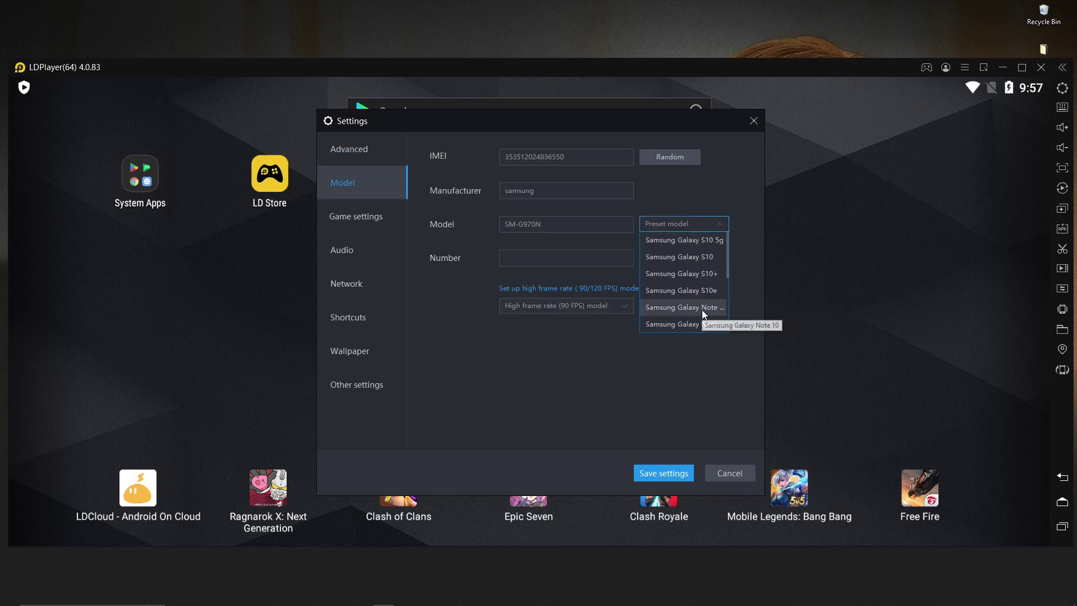
scroll(713, 280, "down", 3)
scroll(712, 292, "down", 2)
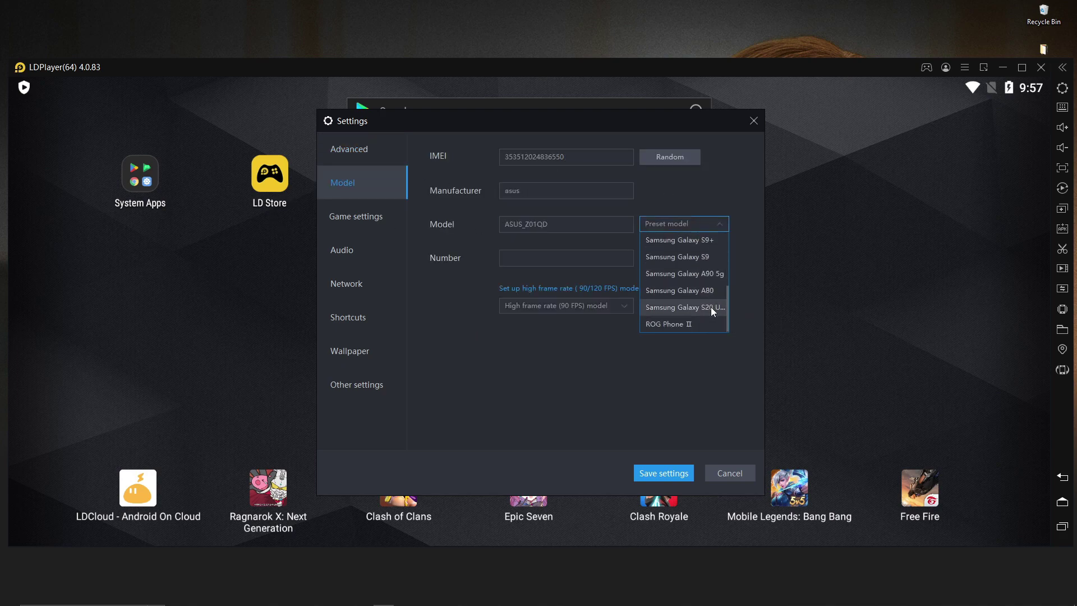
left_click(664, 323)
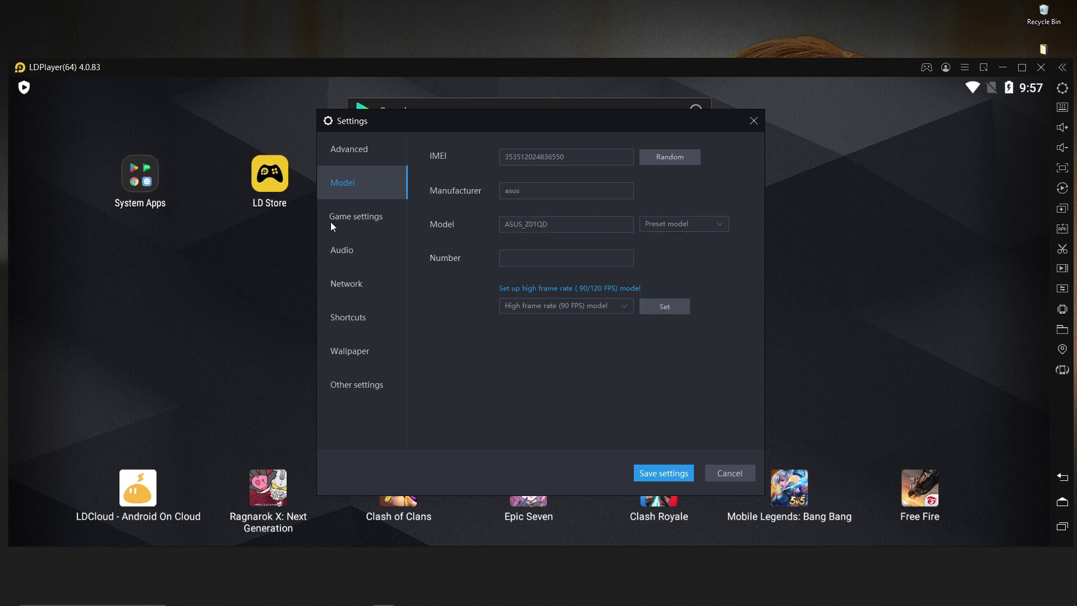
Step: Set the Game settings frame rate to 120 FPS and save the settings
left_click(355, 216)
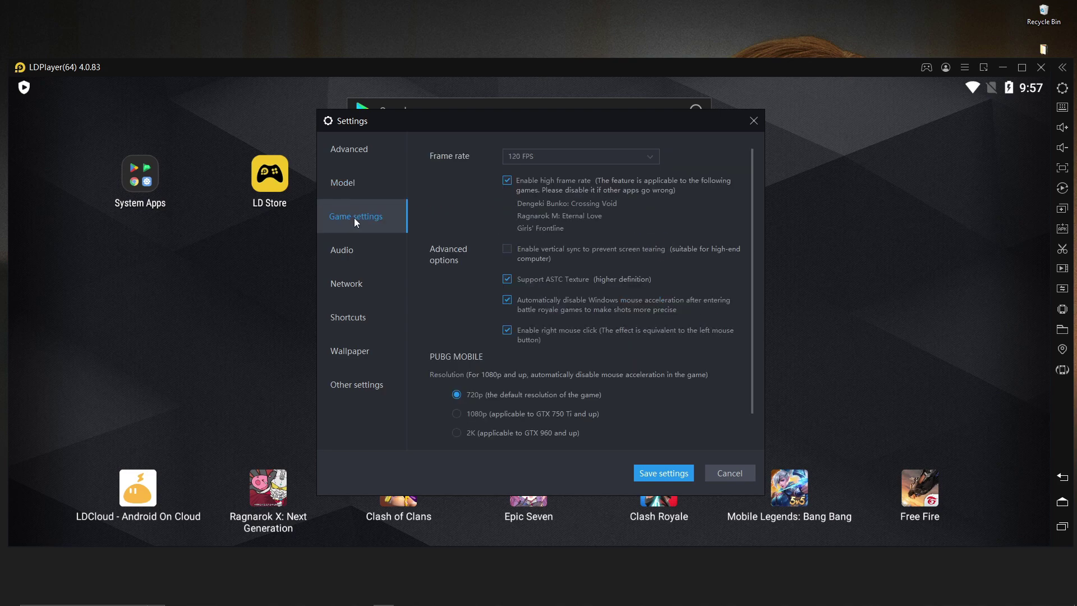
left_click(561, 160)
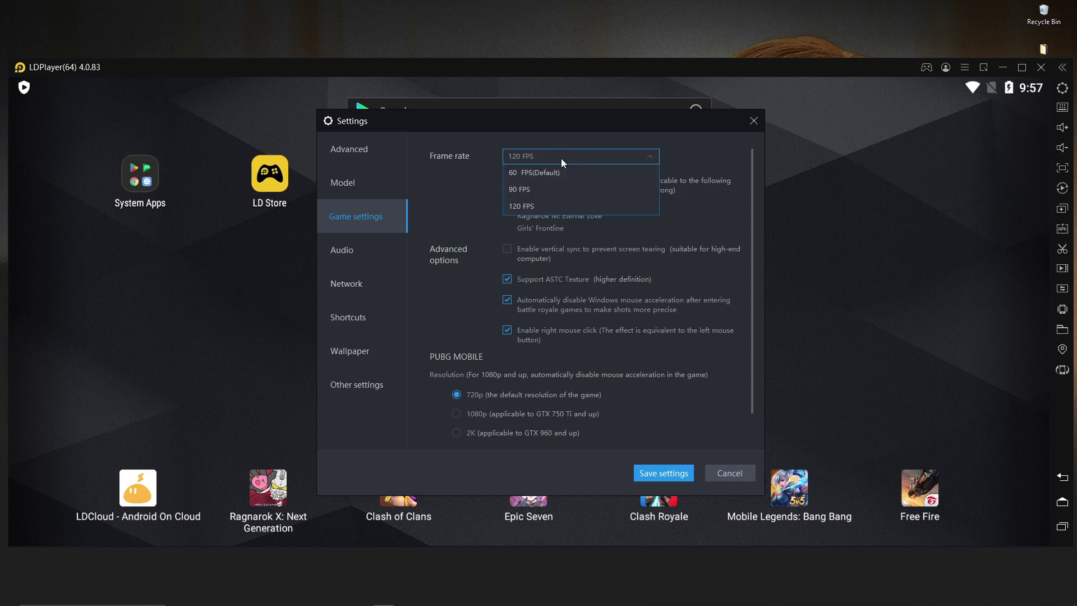
left_click(520, 206)
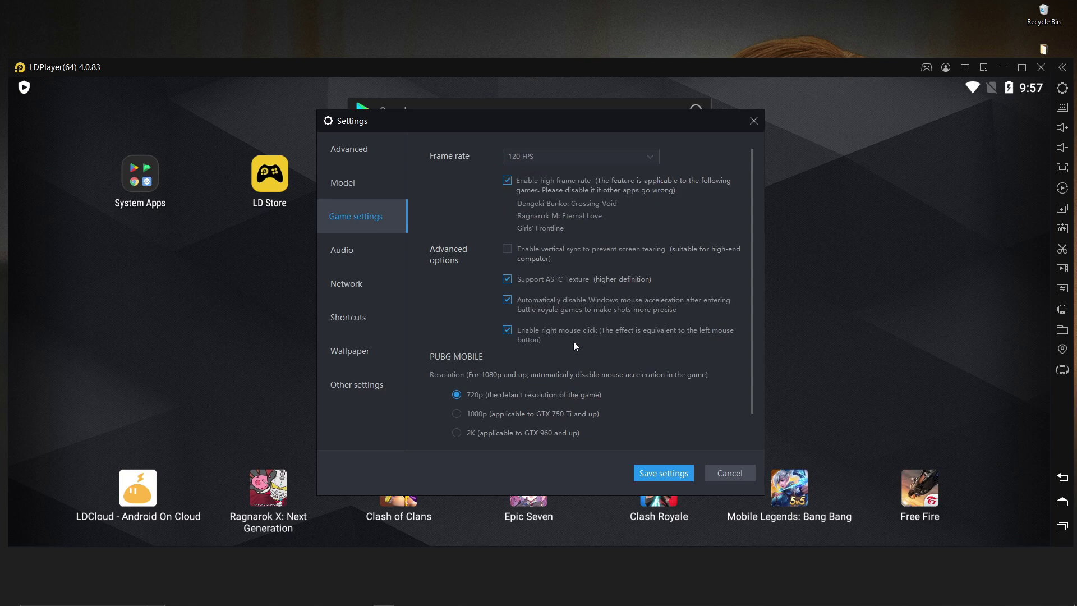
left_click(664, 476)
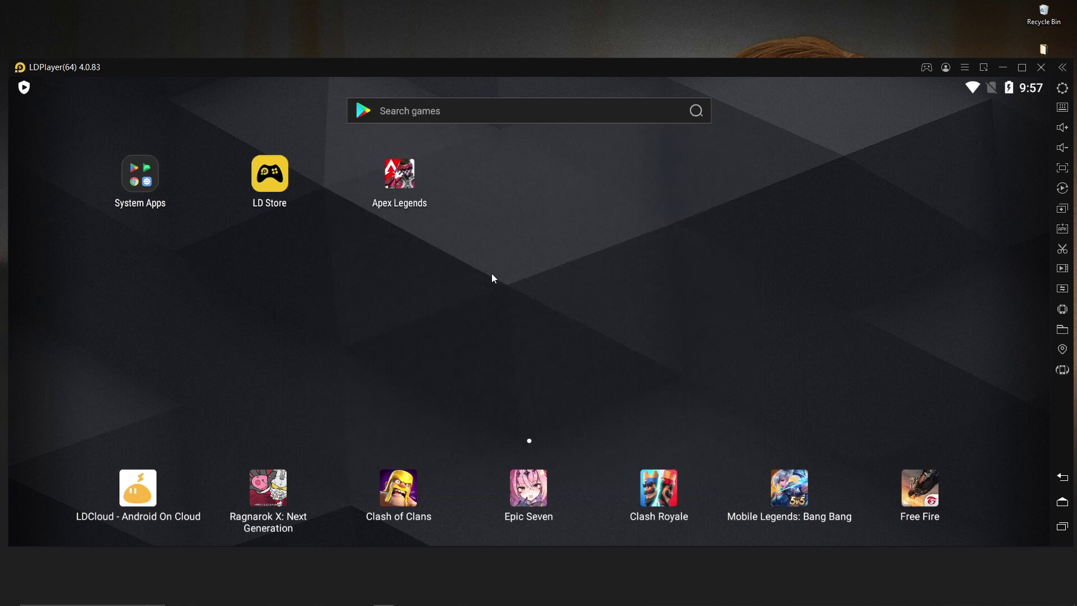
Step: Set the Advanced settings to 6 CPU cores and 8192M RAM, then save
left_click(1062, 87)
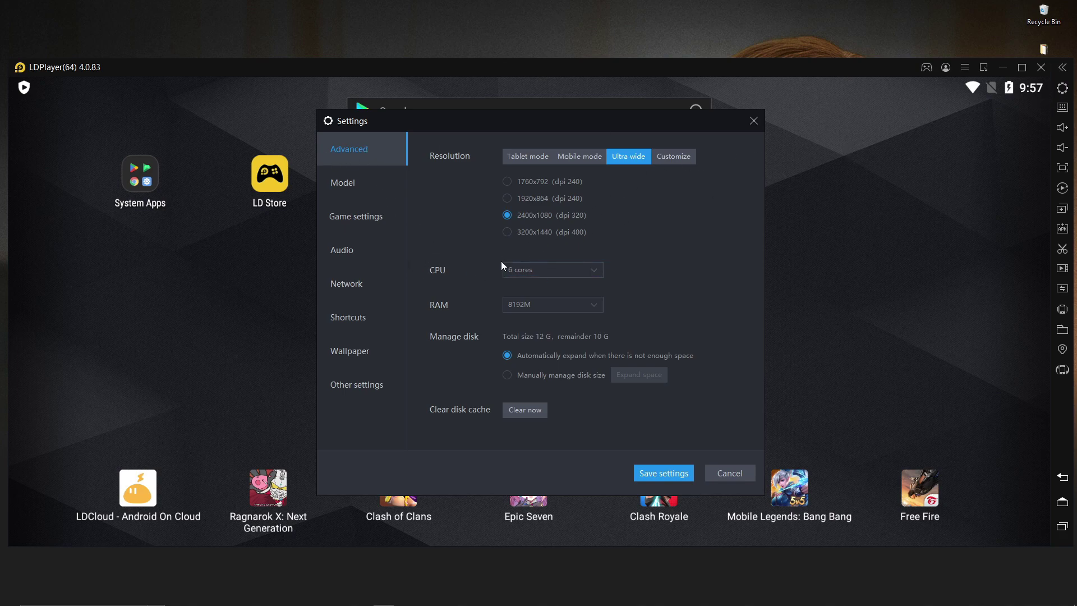
left_click(561, 268)
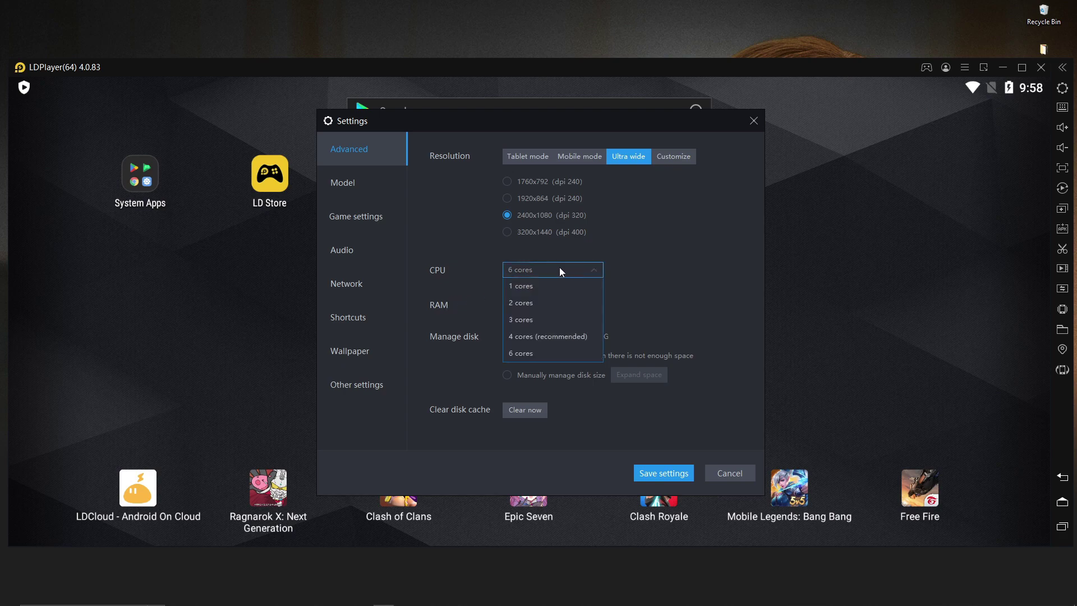
left_click(537, 352)
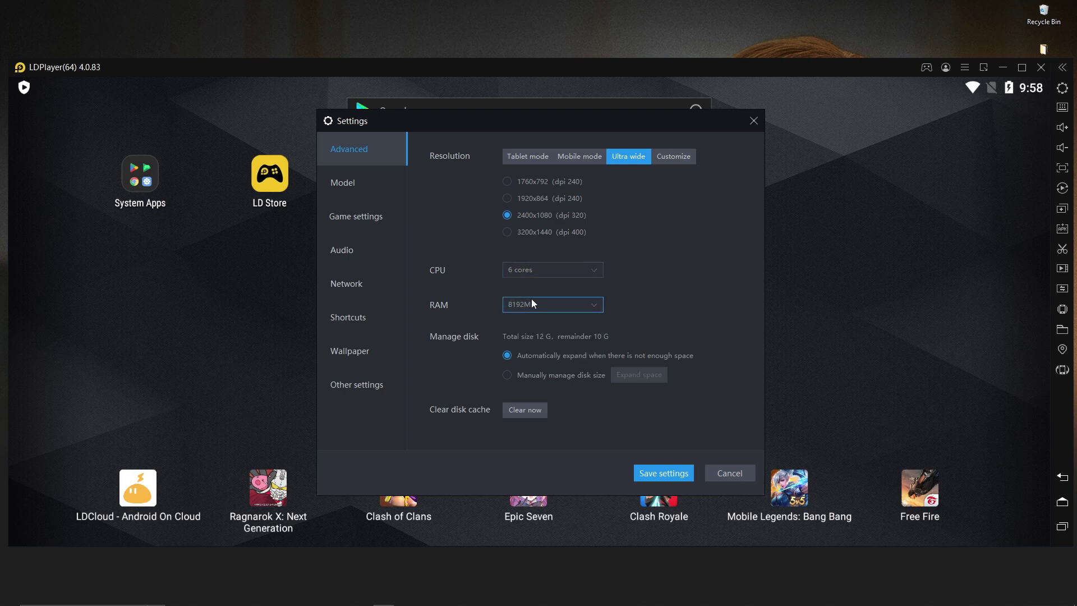
left_click(568, 269)
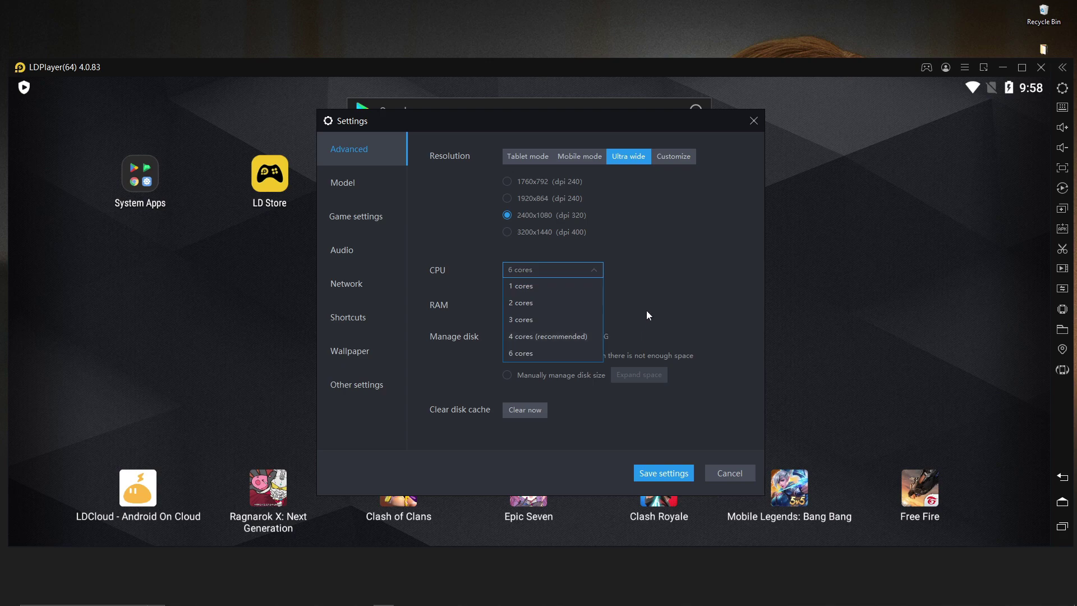
left_click(648, 310)
left_click(556, 271)
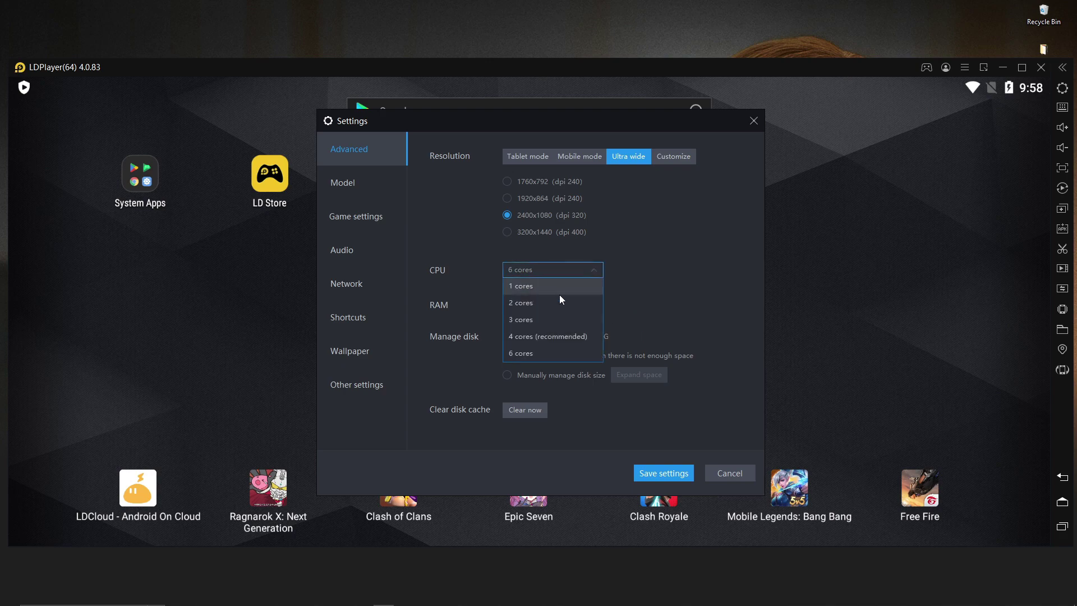
left_click(528, 341)
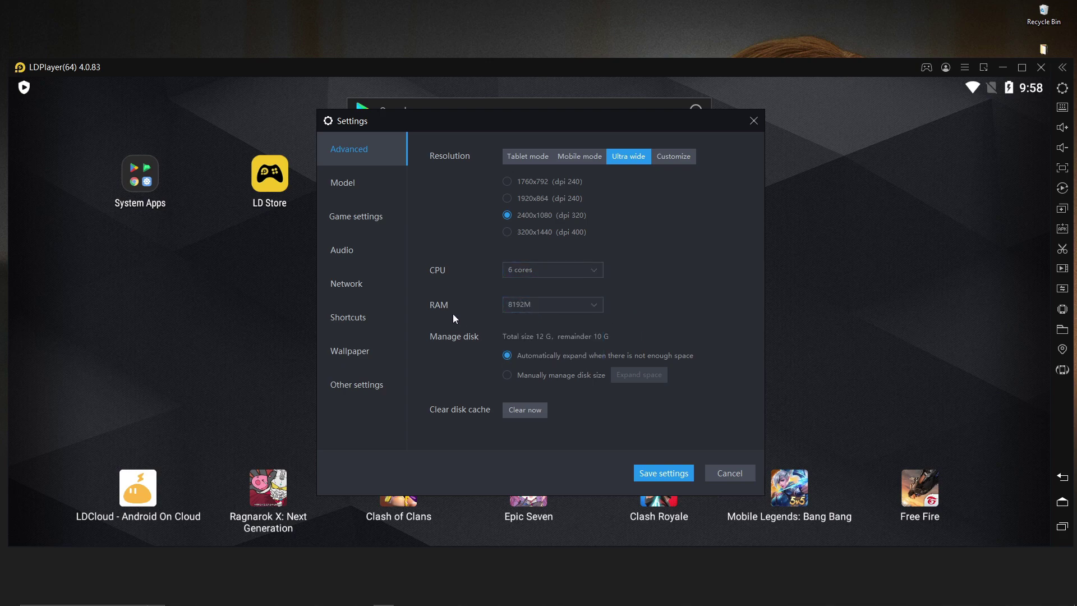
left_click(524, 304)
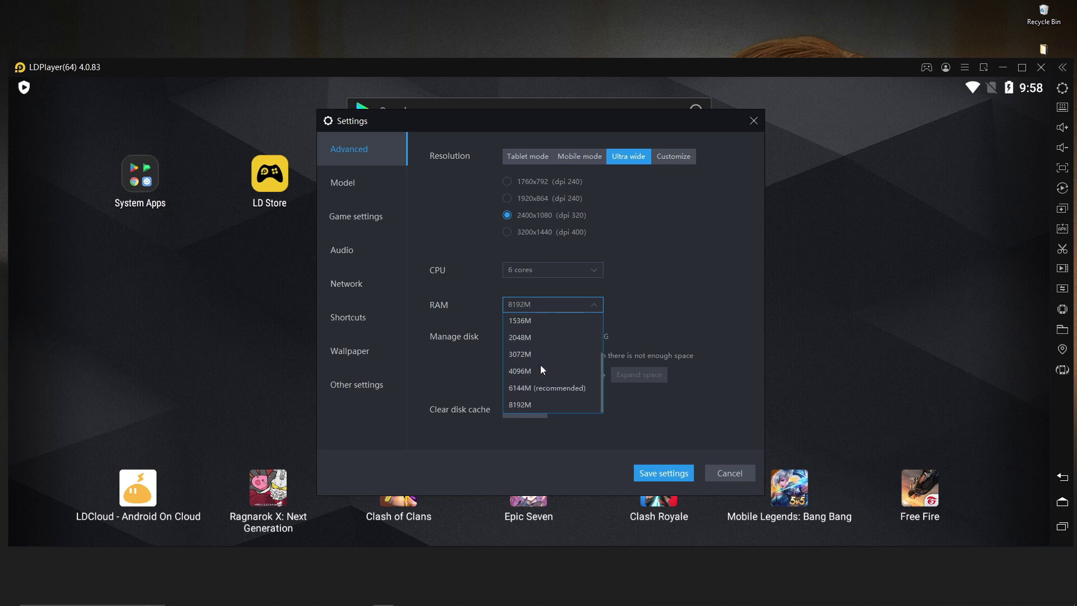
left_click(541, 402)
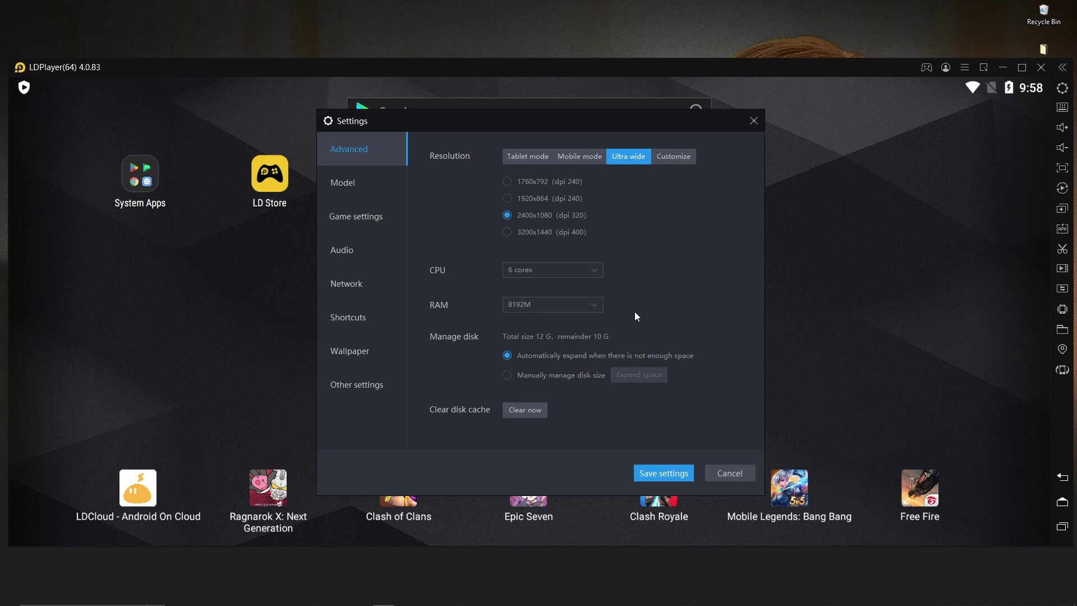
left_click(665, 474)
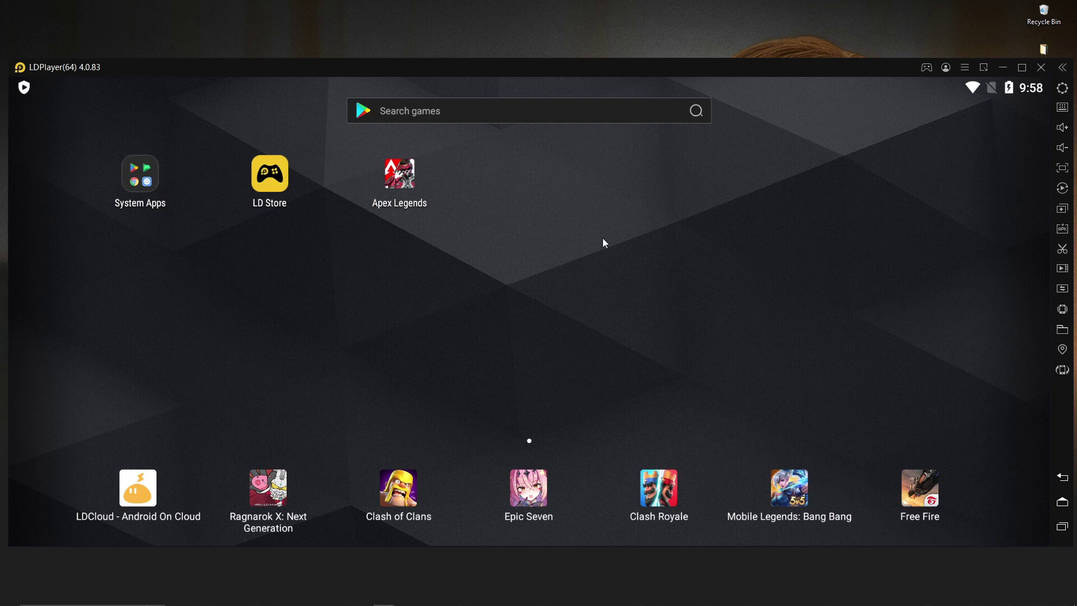
Step: Launch Apex Legends from the home screen and wait for it to load
left_click(409, 180)
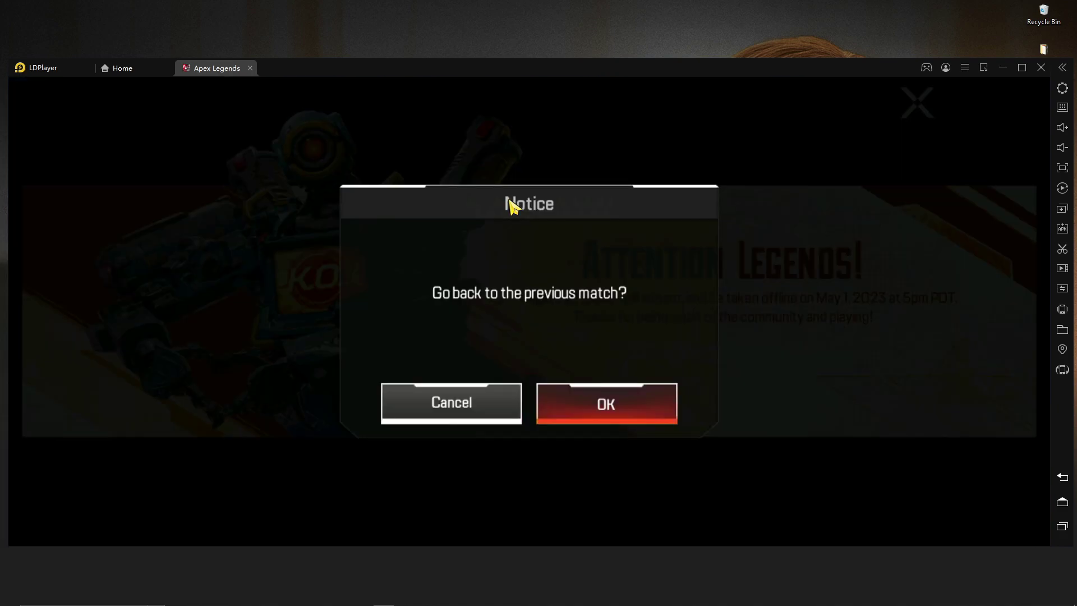
Step: Cancel the previous-match notice and close the Attention Legends, Cosmic Quest and Legendary Tournament banners
left_click(455, 416)
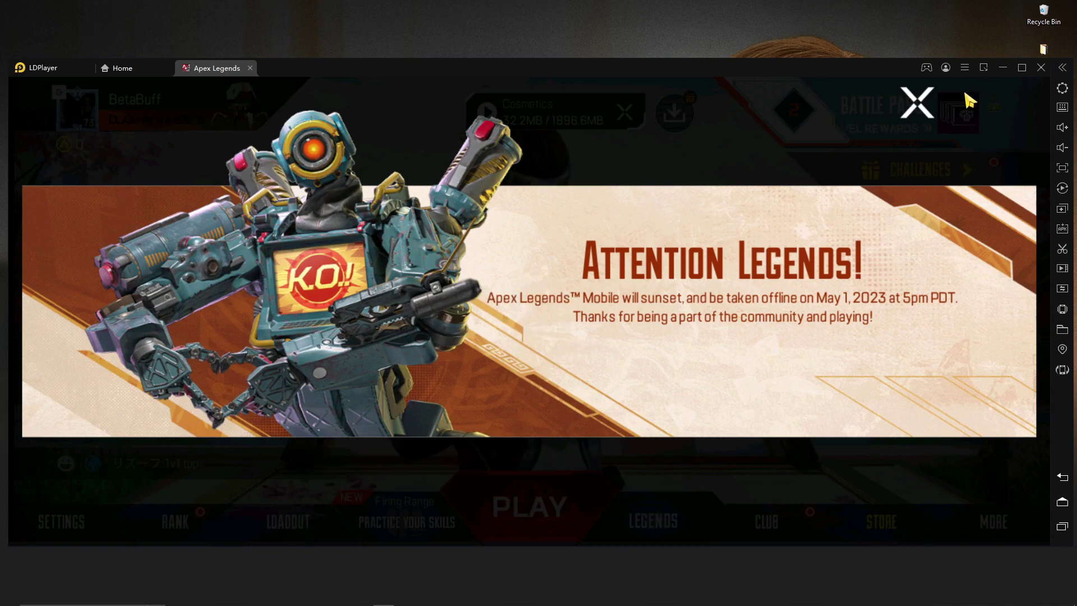
left_click(914, 112)
left_click(918, 111)
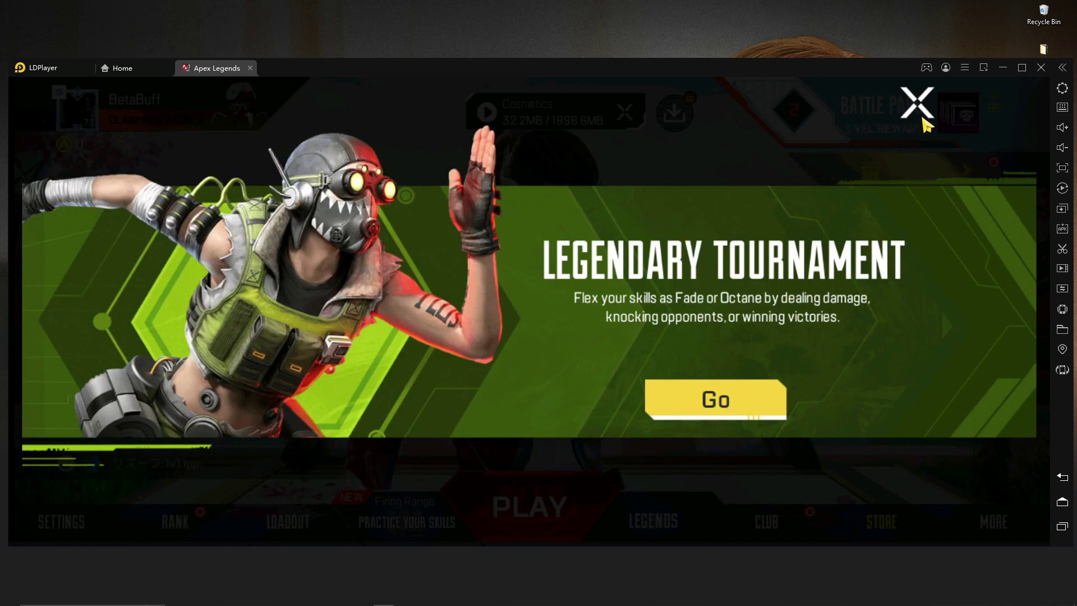
left_click(934, 102)
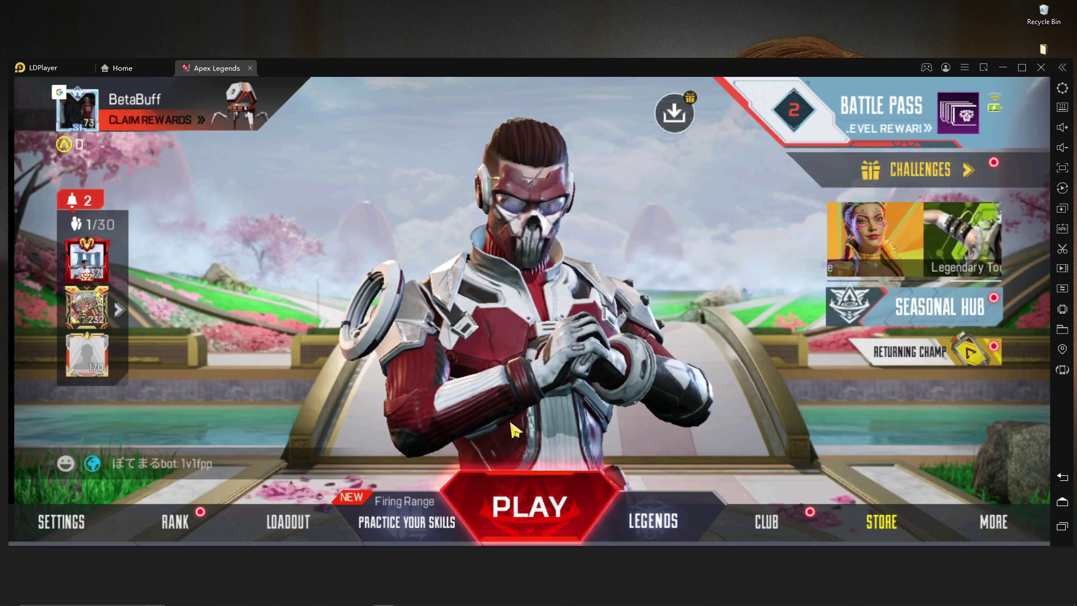
Step: Start the Firing Range session and wait for the practice map to load
left_click(522, 507)
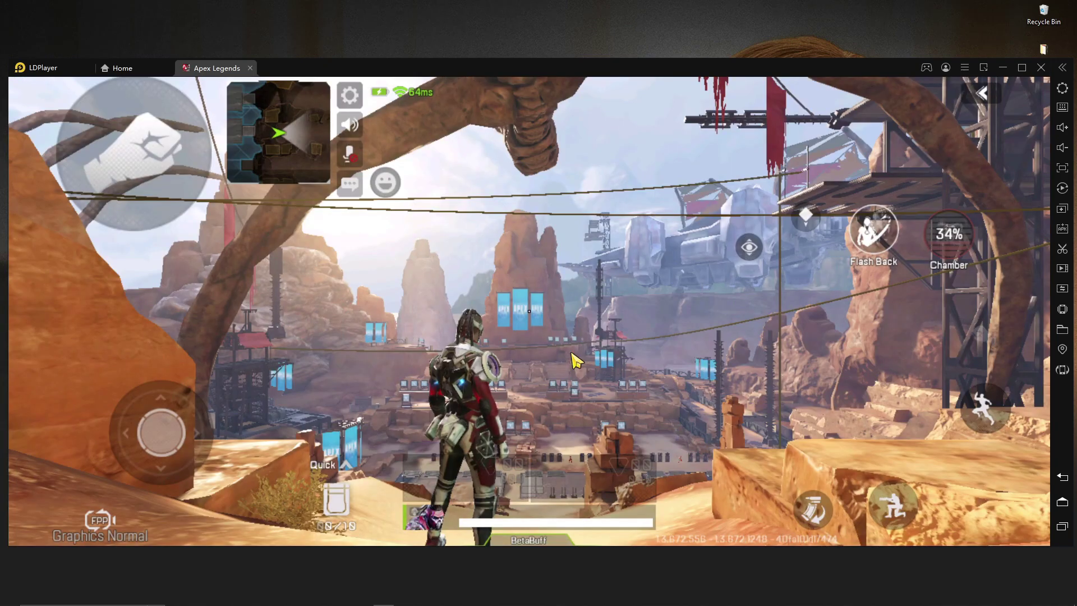
Step: Run to the weapon racks and pick up the Spitfire from the Nearby list
left_click(574, 359)
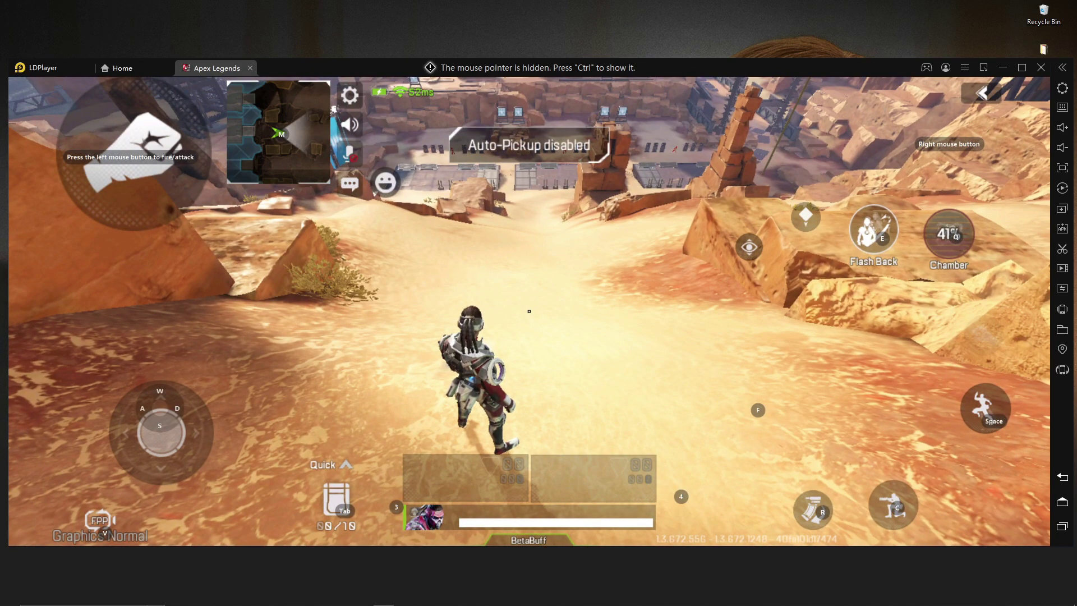
key("w")
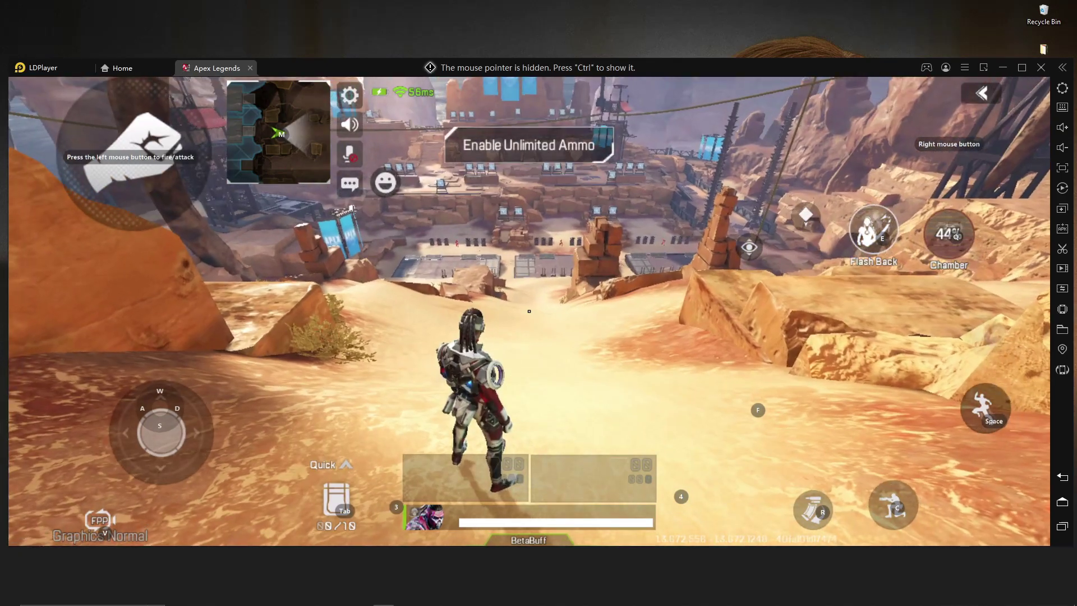
key("space")
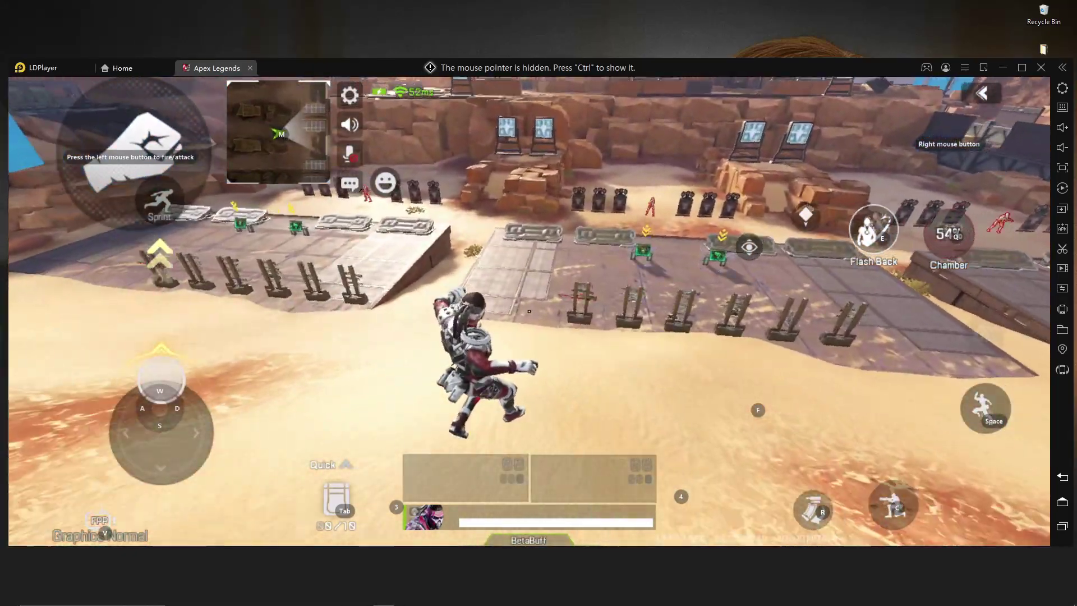
key("s")
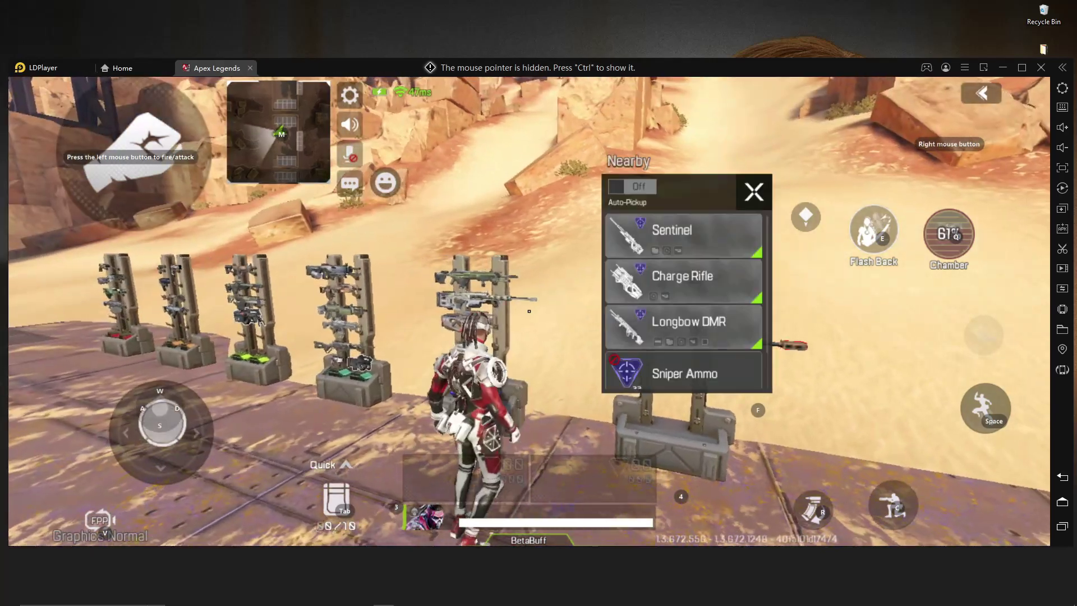
key("a")
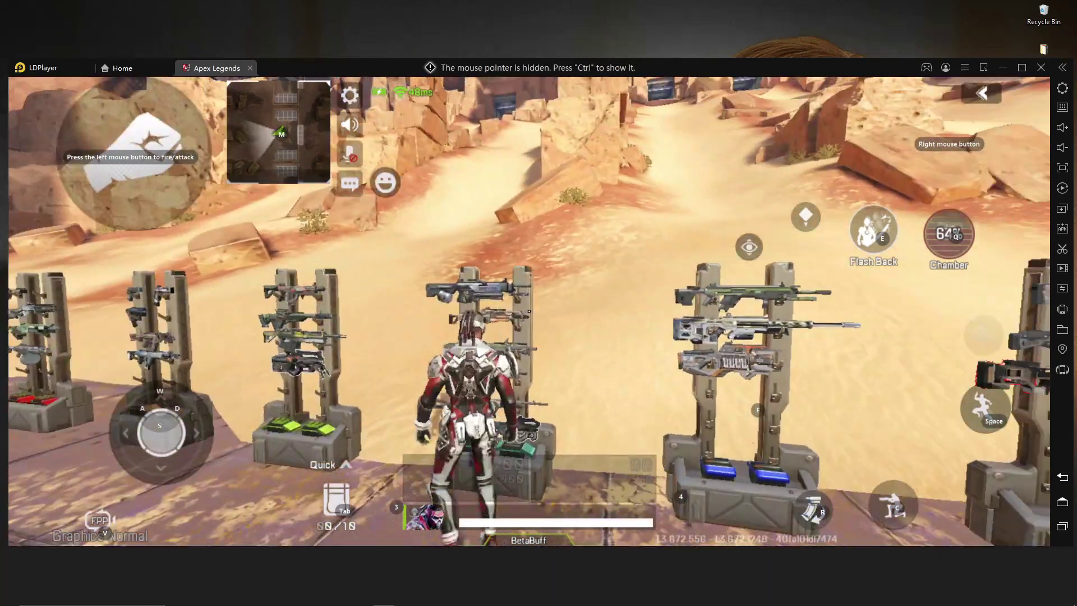
key("ctrl")
left_click(664, 366)
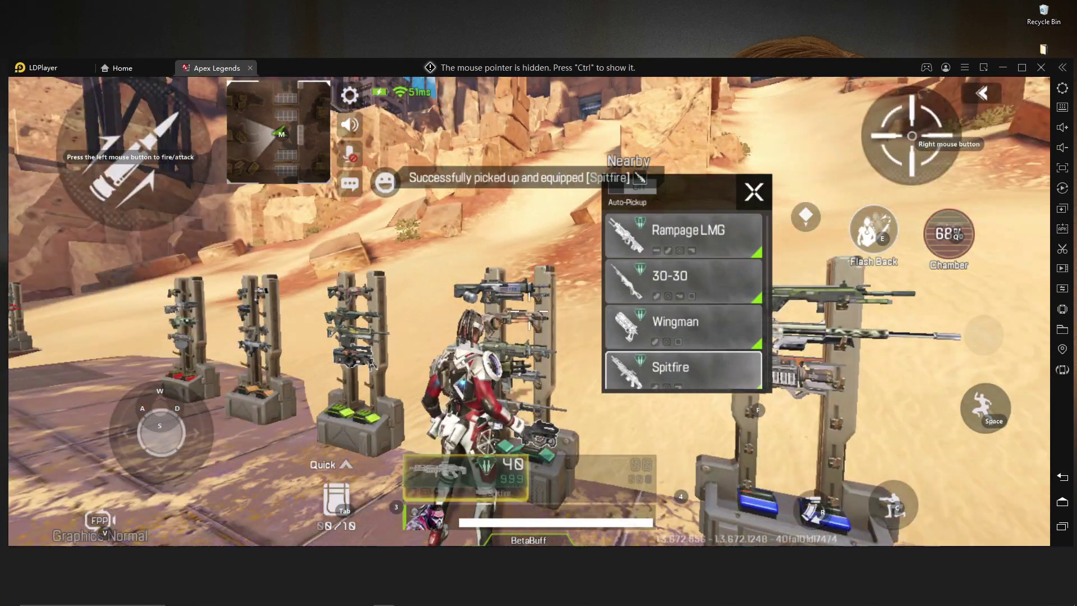
Step: Shoot the target dummy with the Spitfire, then bring up LDPlayer's keymap settings with F12
key("s")
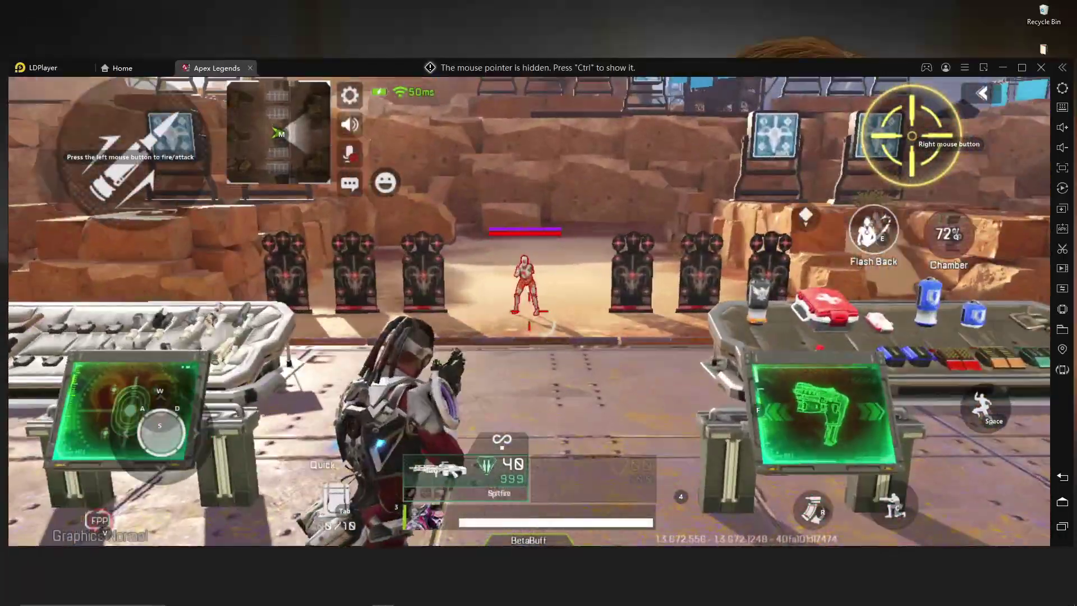
left_click_drag(528, 317, 529, 317)
key("w")
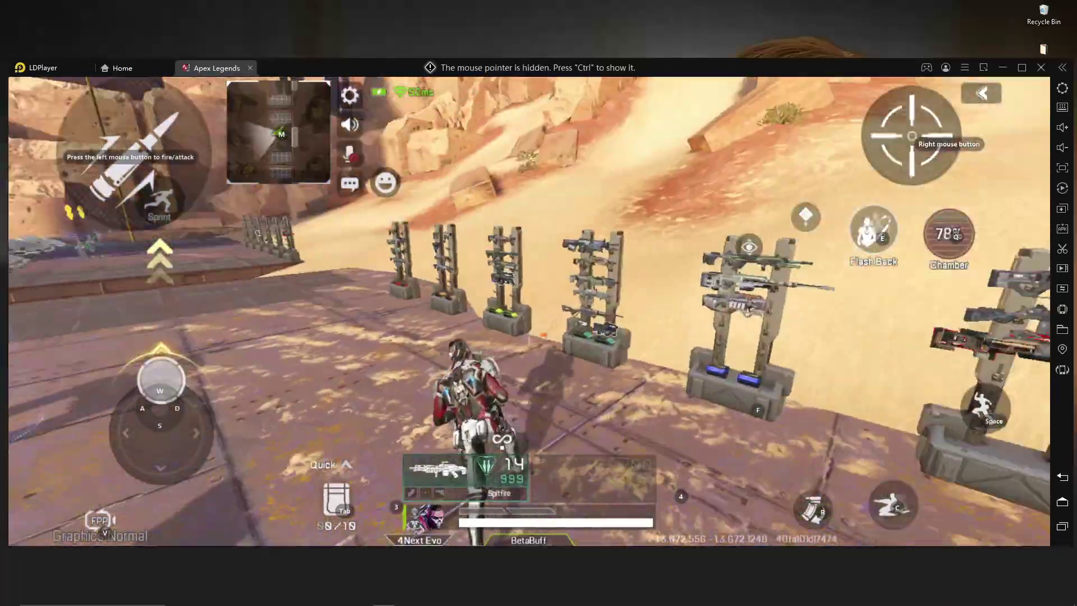
key("a")
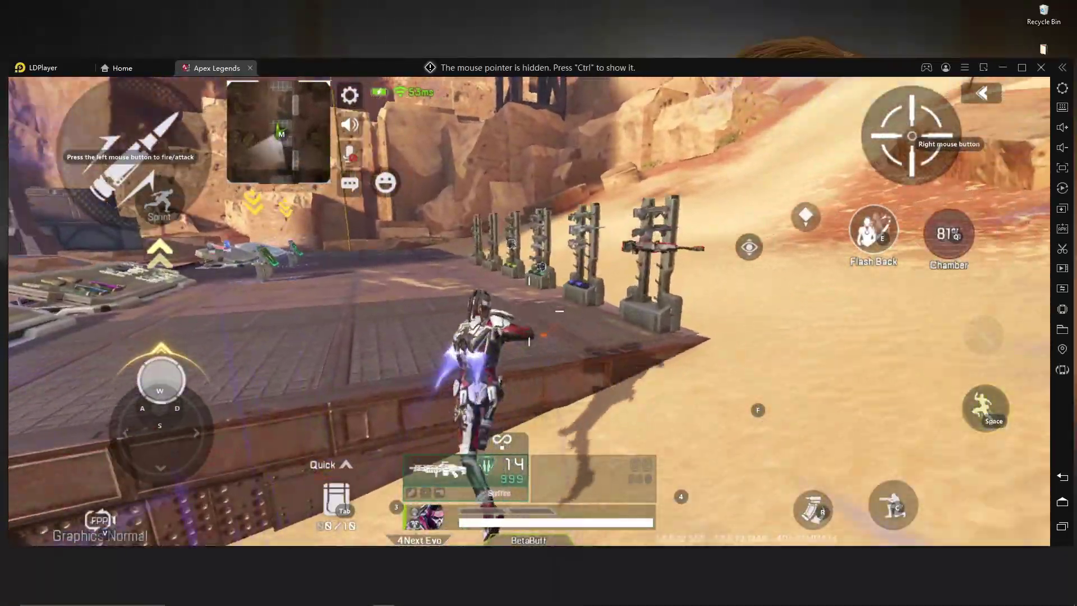
key("s")
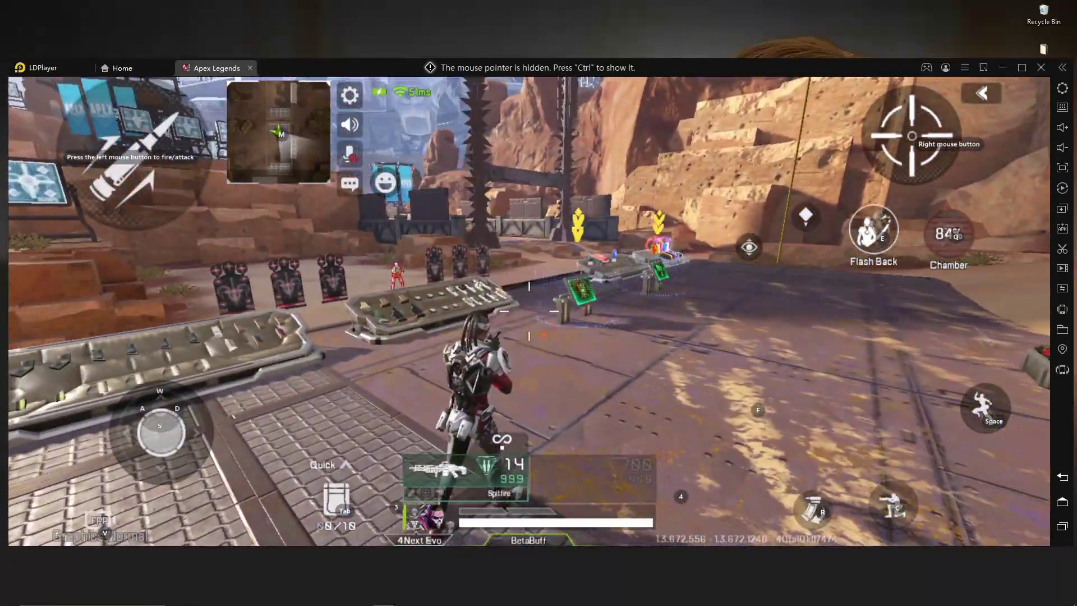
key("F12")
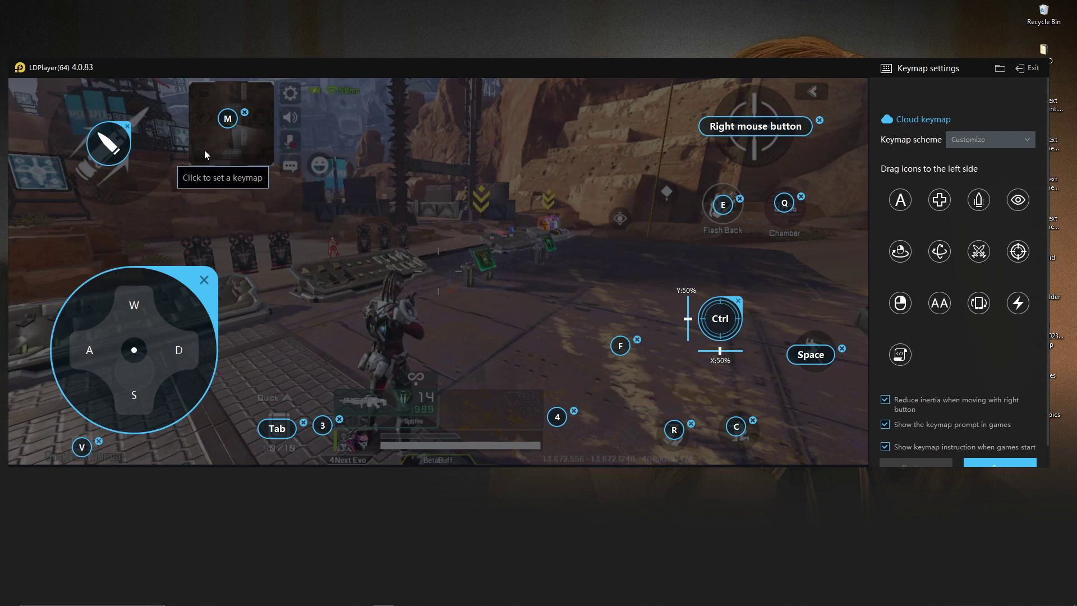
Step: Save the keymap, then aim down sights and shoot the target dummy
left_click(997, 462)
right_click(747, 340)
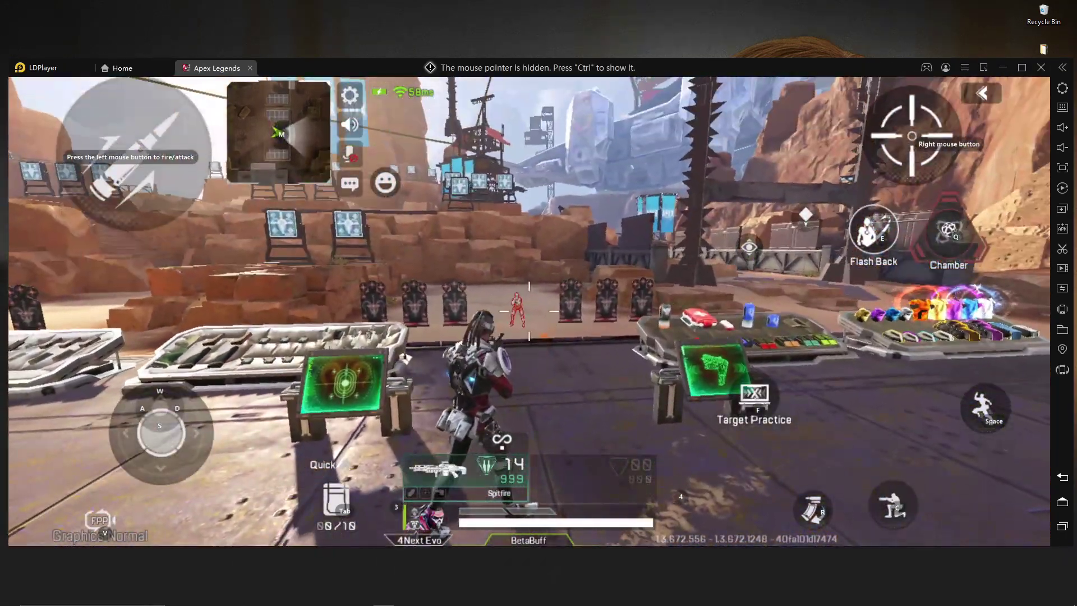
left_click(529, 311)
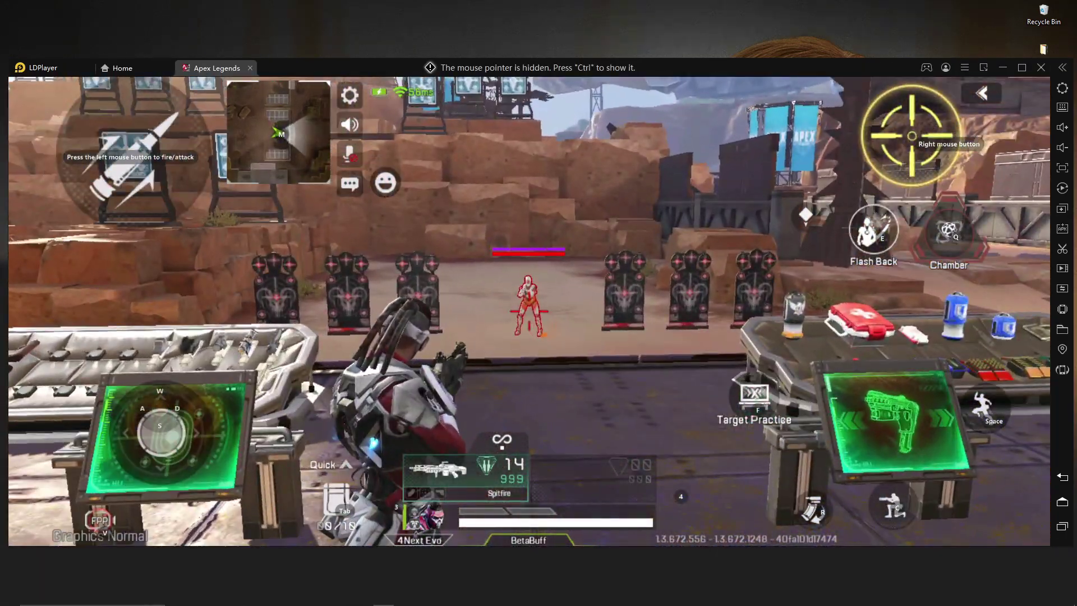
key("ctrl")
Step: Save the Controls custom layout Layout1 at 226.0% size and close the layout editor
left_click(350, 100)
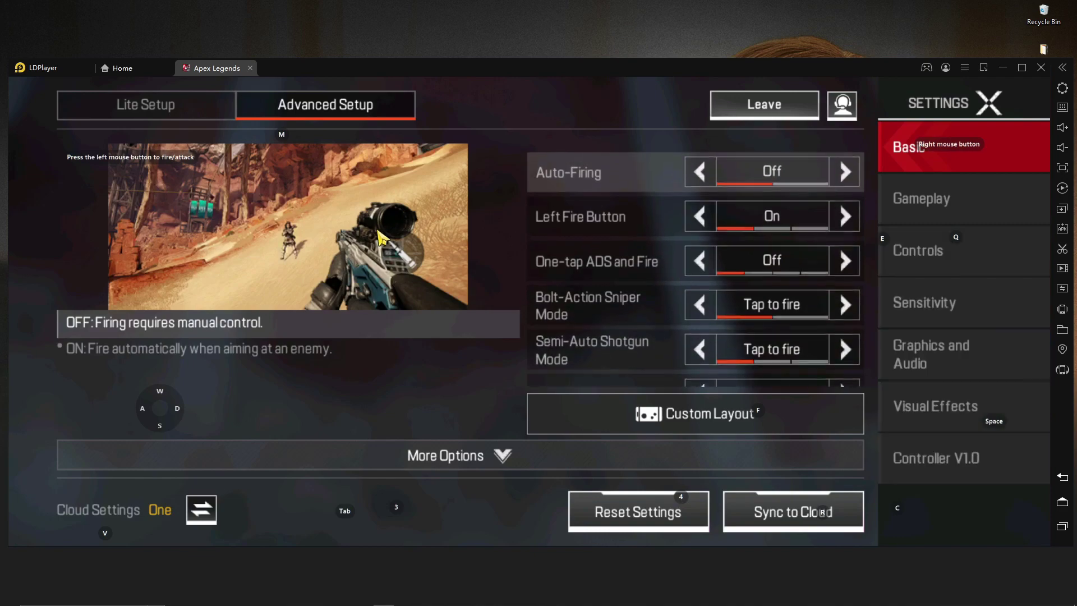
left_click(892, 209)
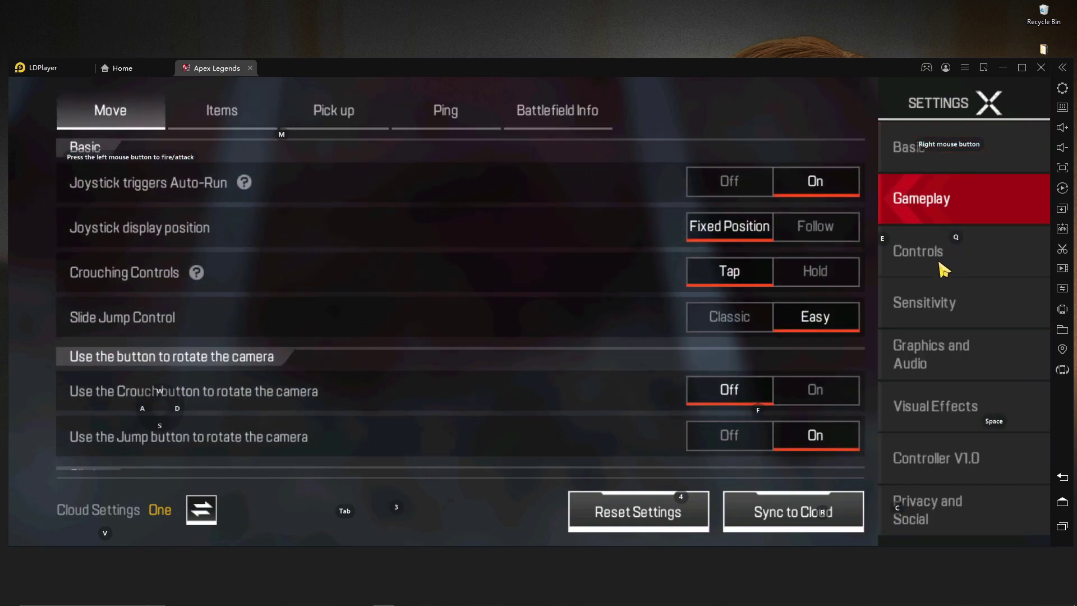
left_click(943, 267)
left_click(775, 261)
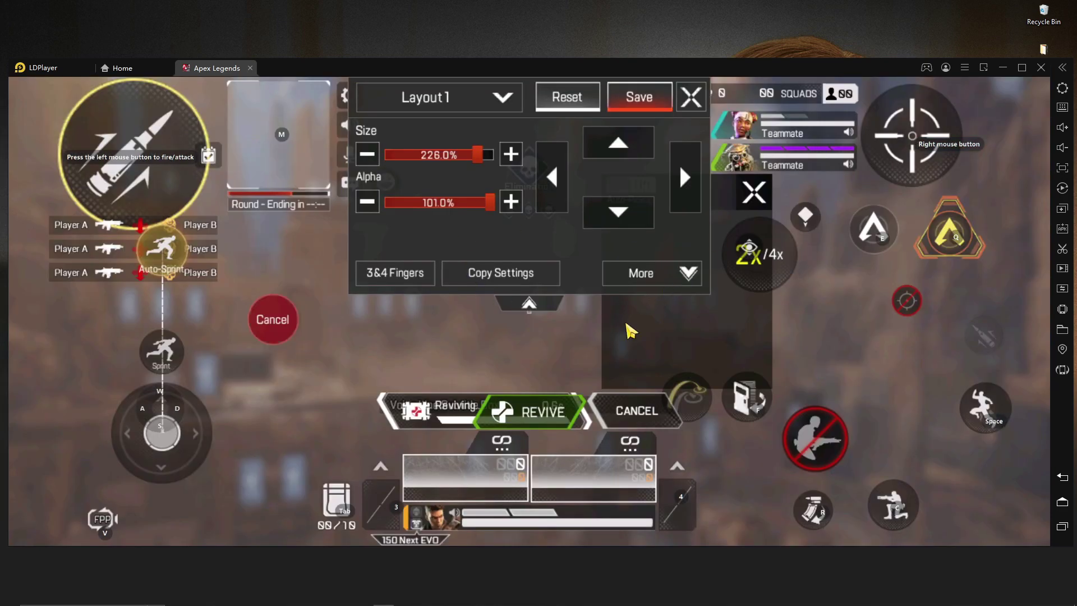
left_click(639, 99)
left_click(691, 96)
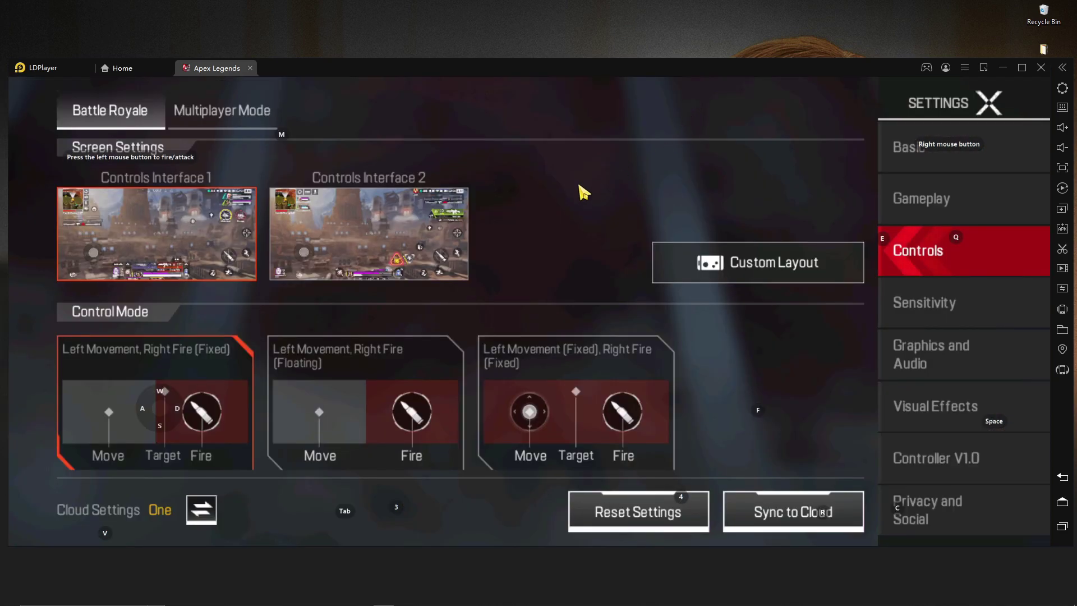
left_click(989, 103)
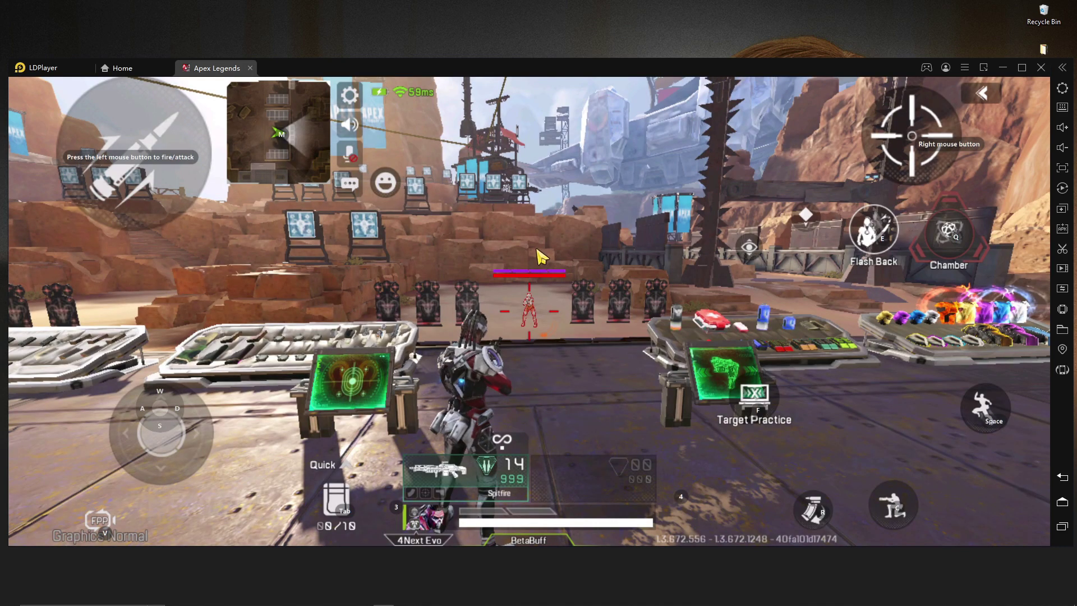